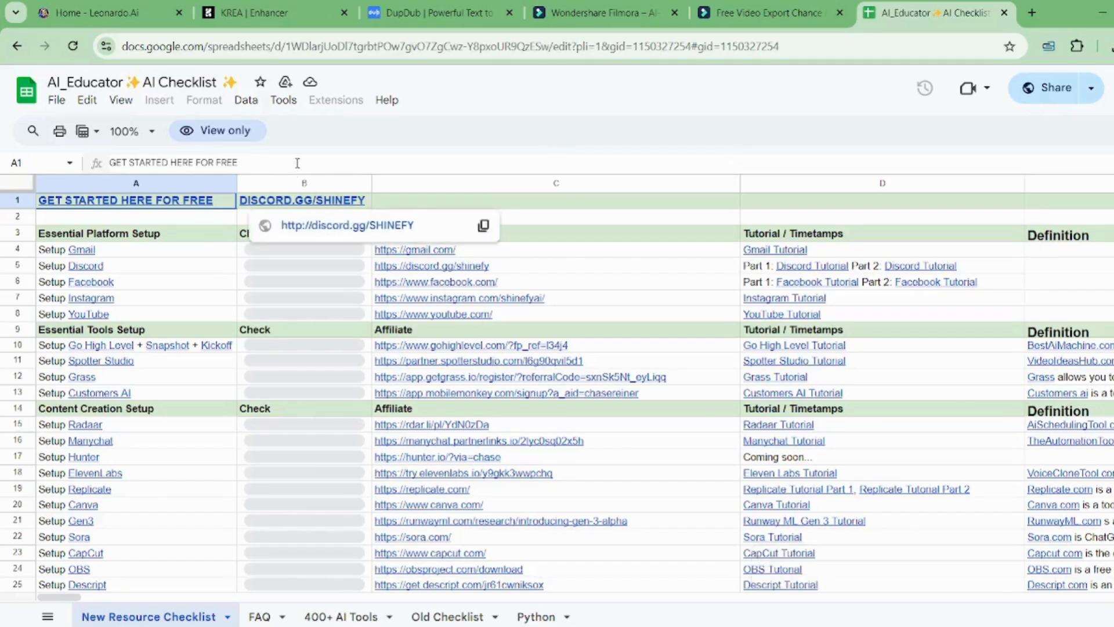
Step: Open Leonardo.Ai's Image Creation page with the 3D speaker prompt (Cinematic Kino, 16:9)
{"action": "left_click_drag", "start_coordinate": [295, 163], "coordinate": [96, 170]}
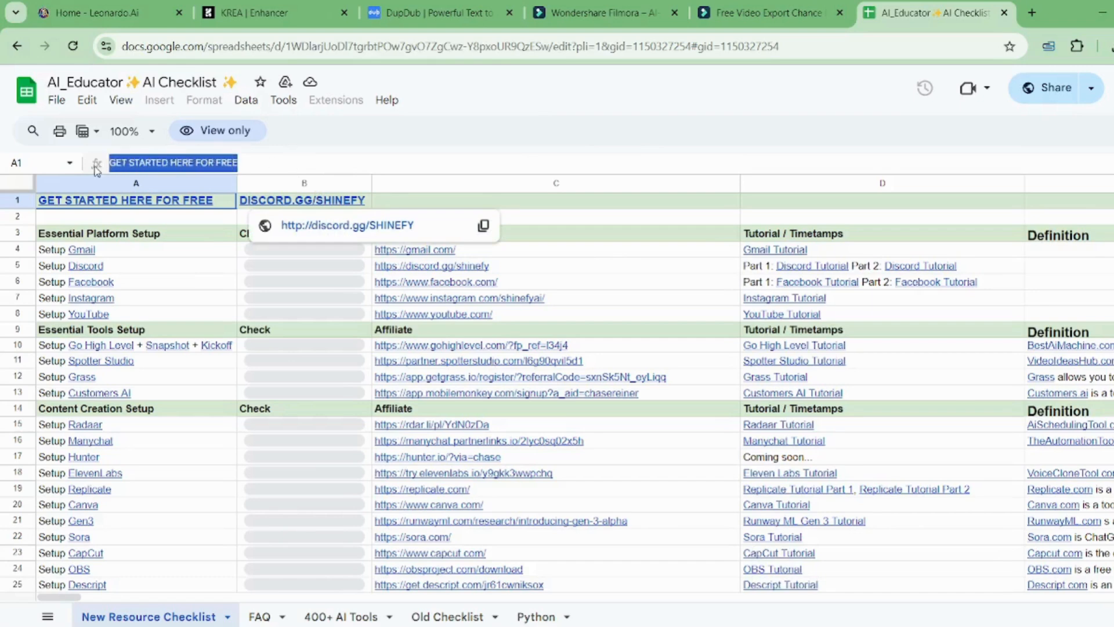
{"action": "left_click", "coordinate": [400, 156]}
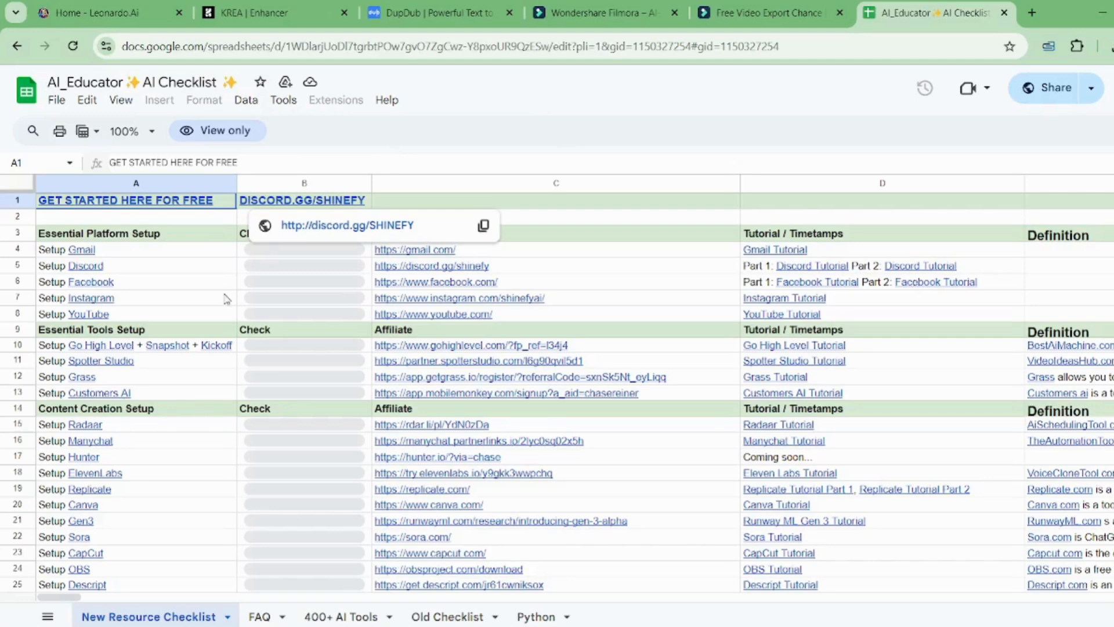
{"action": "mouse_move", "coordinate": [146, 377]}
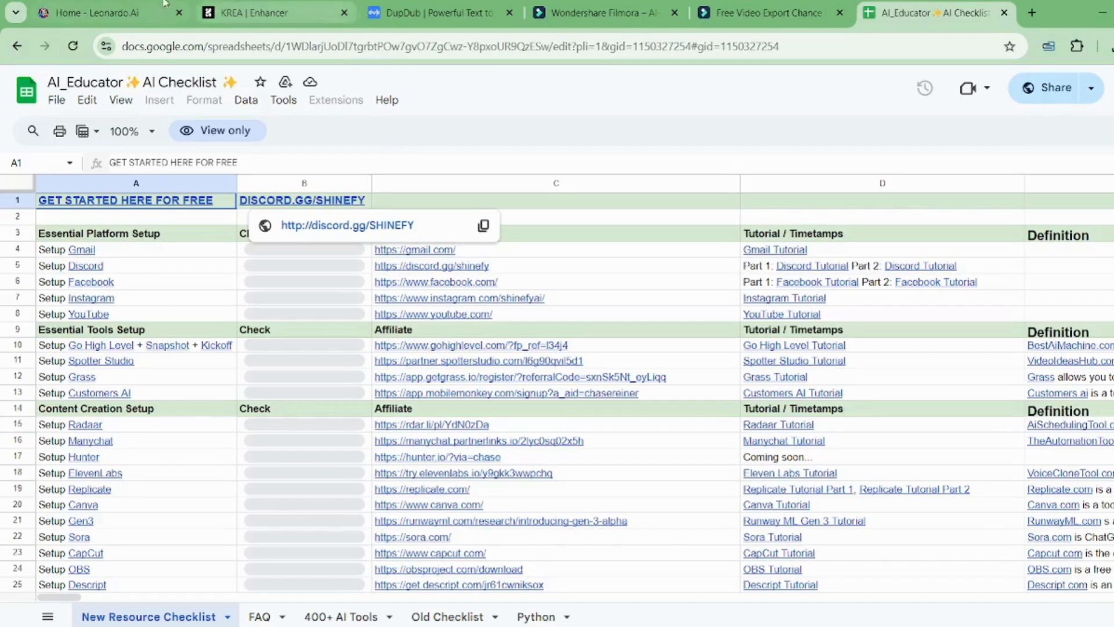
{"action": "left_click", "coordinate": [116, 3]}
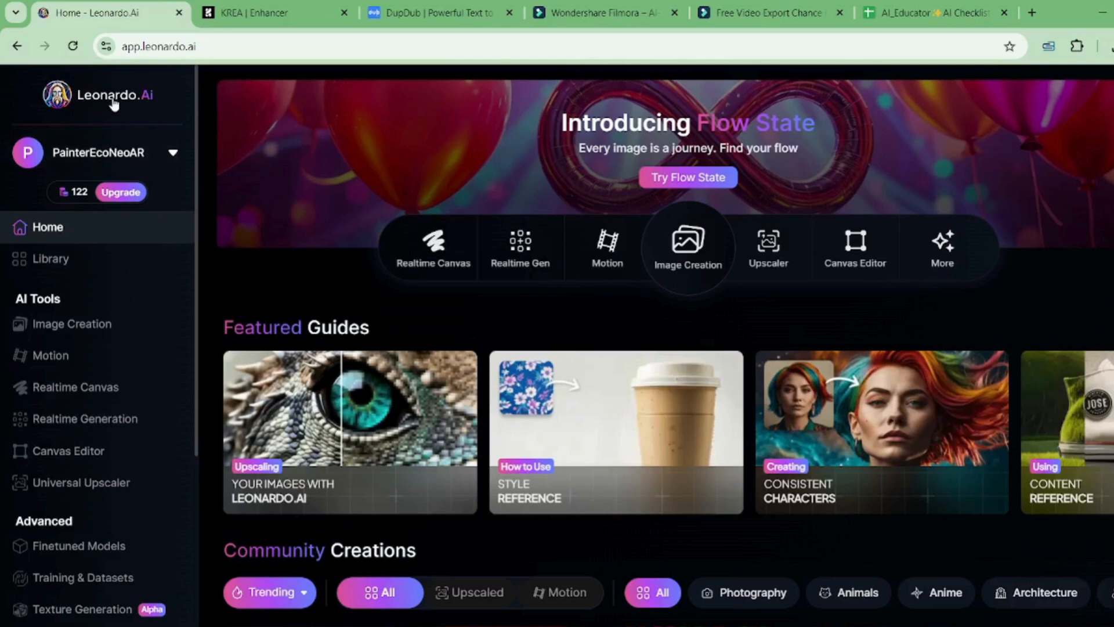
{"action": "mouse_move", "coordinate": [75, 197]}
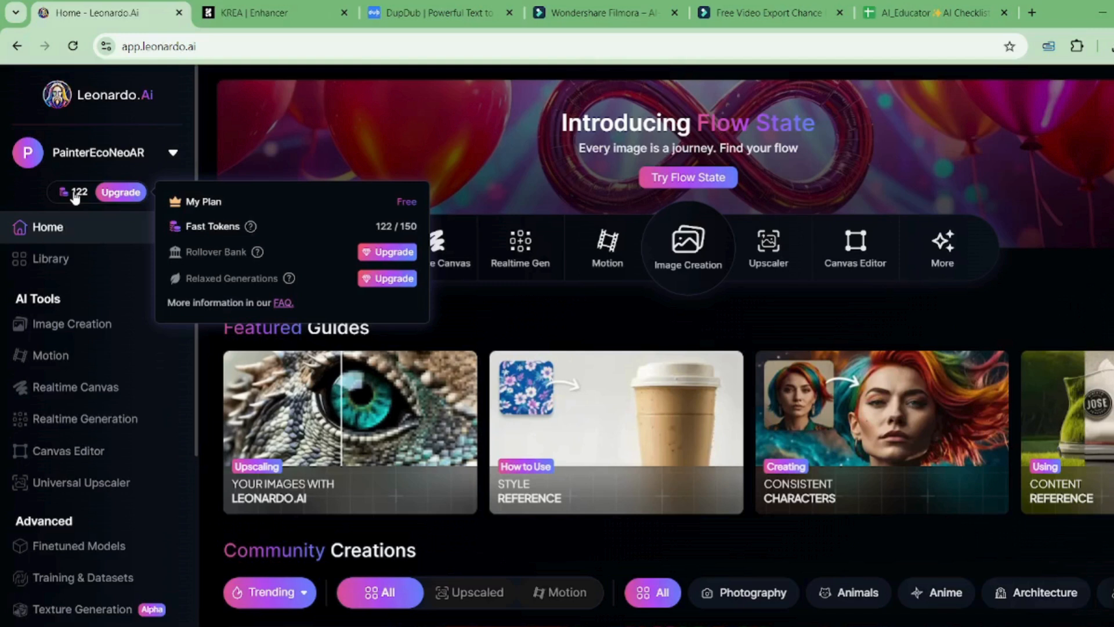
{"action": "left_click", "coordinate": [84, 325]}
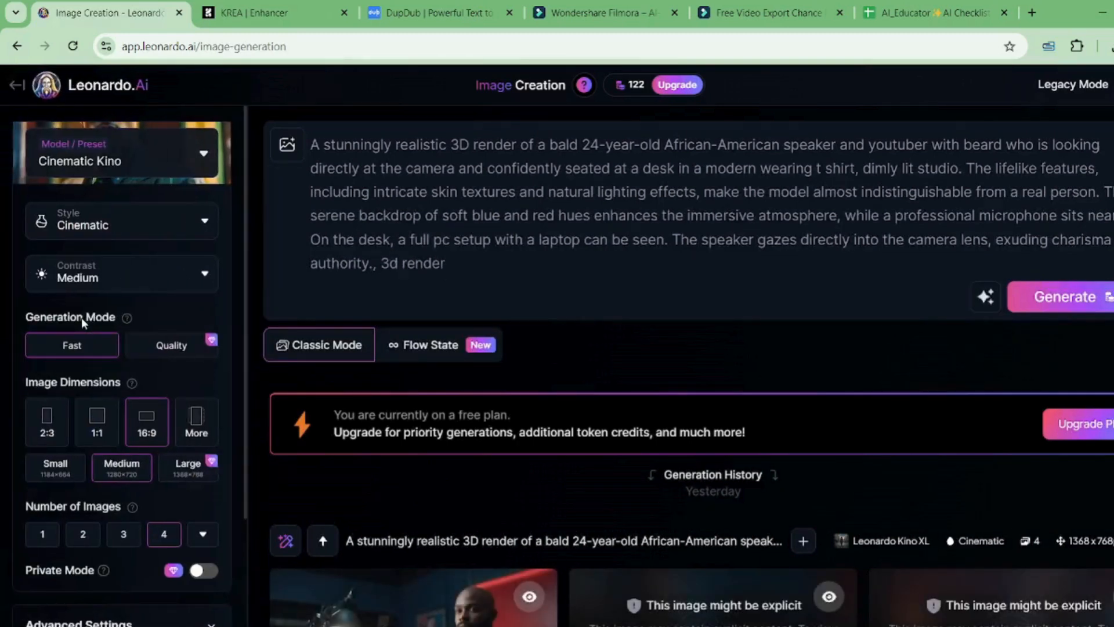
{"action": "left_click", "coordinate": [200, 158]}
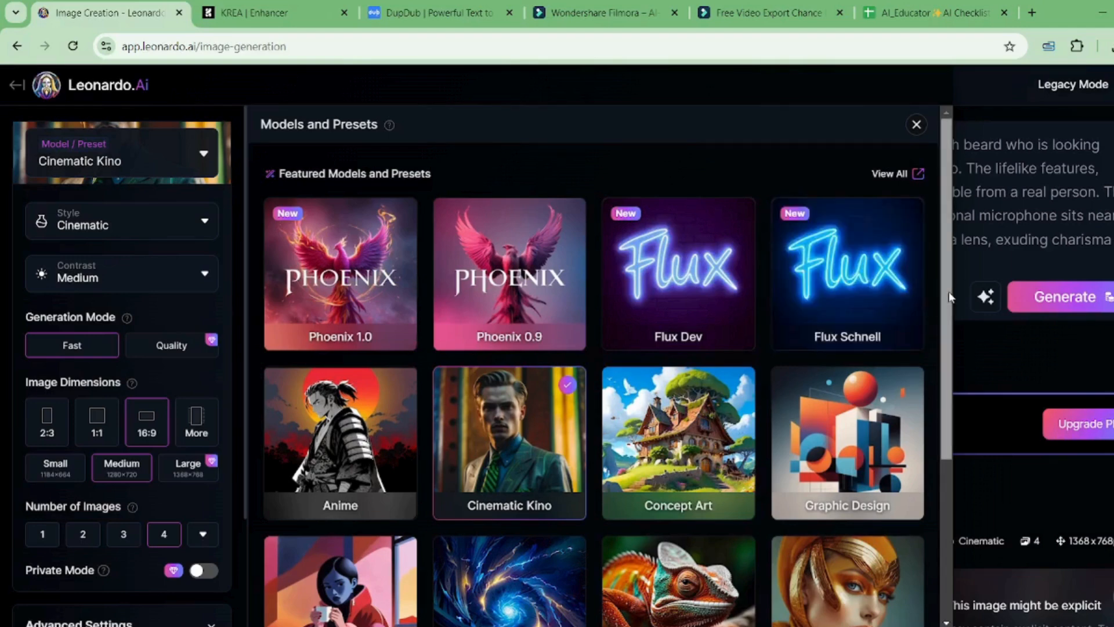
{"action": "left_click_drag", "start_coordinate": [945, 330], "coordinate": [897, 239]}
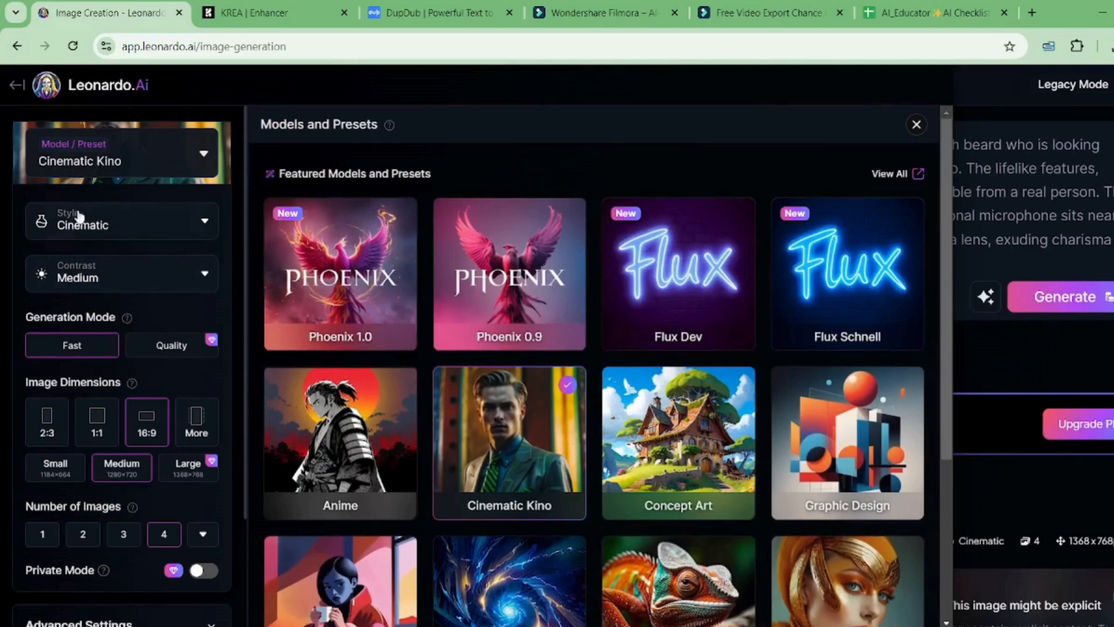
{"action": "left_click", "coordinate": [916, 125]}
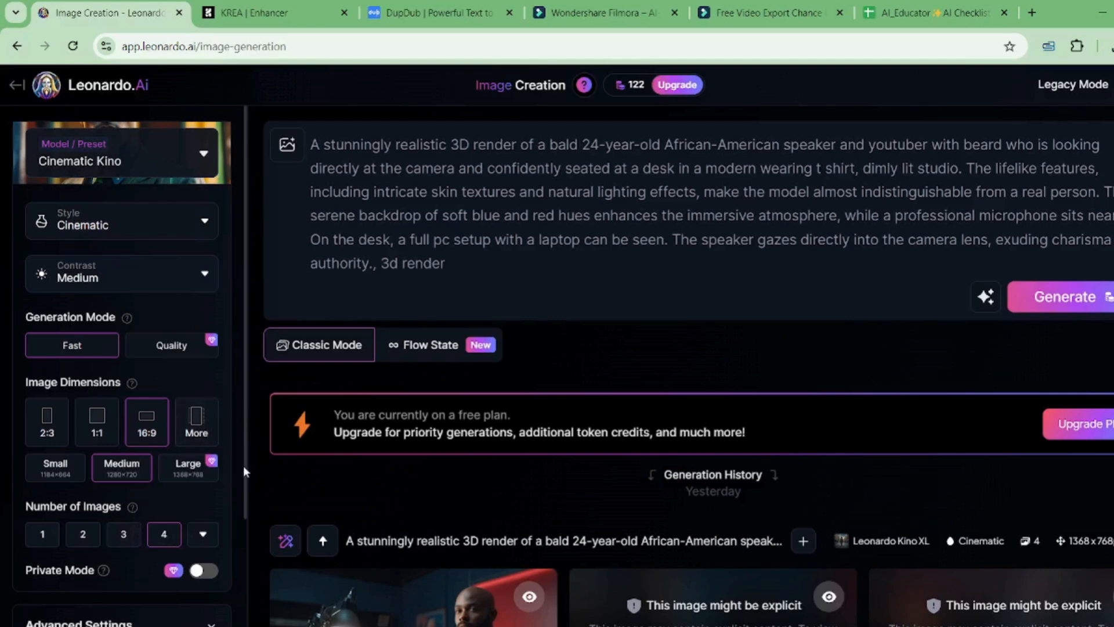
{"action": "left_click_drag", "start_coordinate": [242, 488], "coordinate": [261, 249]}
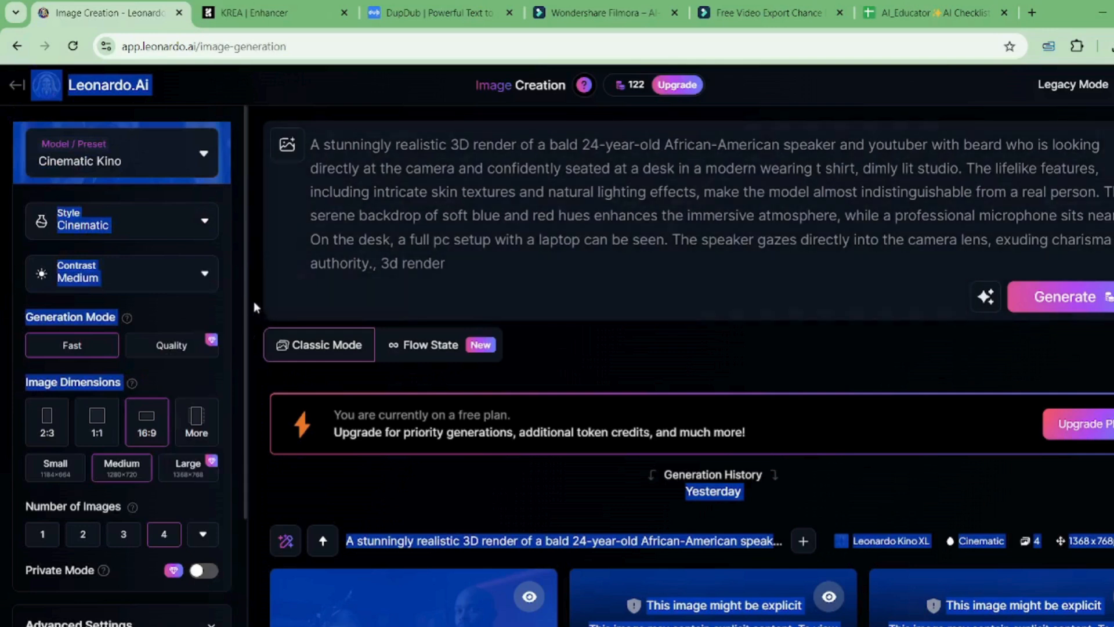
Step: Insert 'a' before 'beard' in the 3D render speaker prompt
{"action": "left_click", "coordinate": [583, 241]}
{"action": "left_click_drag", "start_coordinate": [444, 264], "coordinate": [285, 148]}
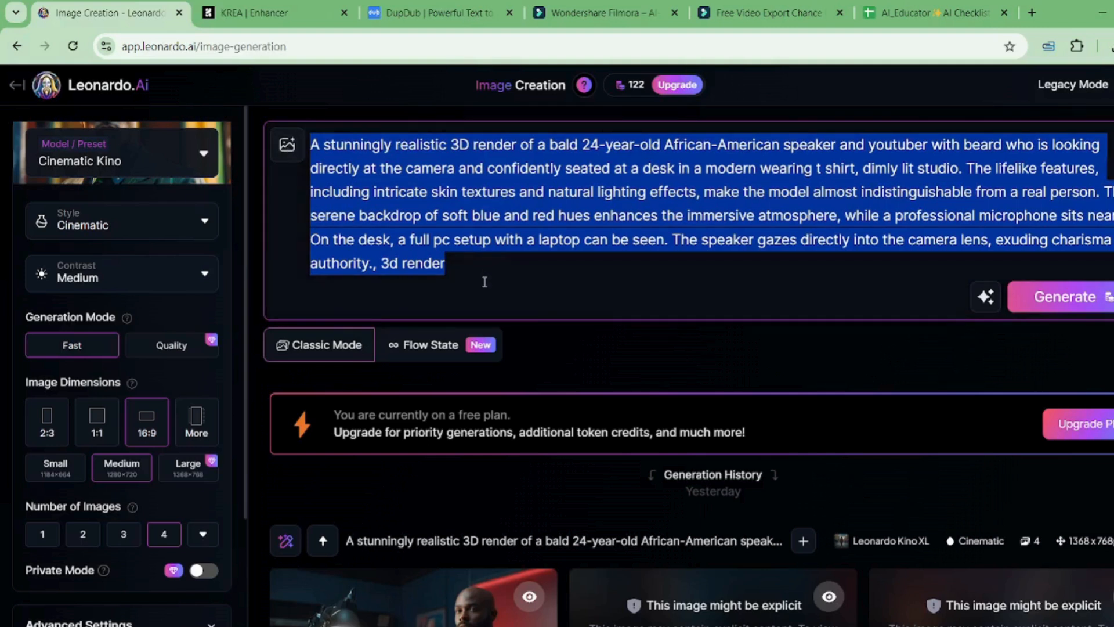
{"action": "left_click", "coordinate": [514, 255]}
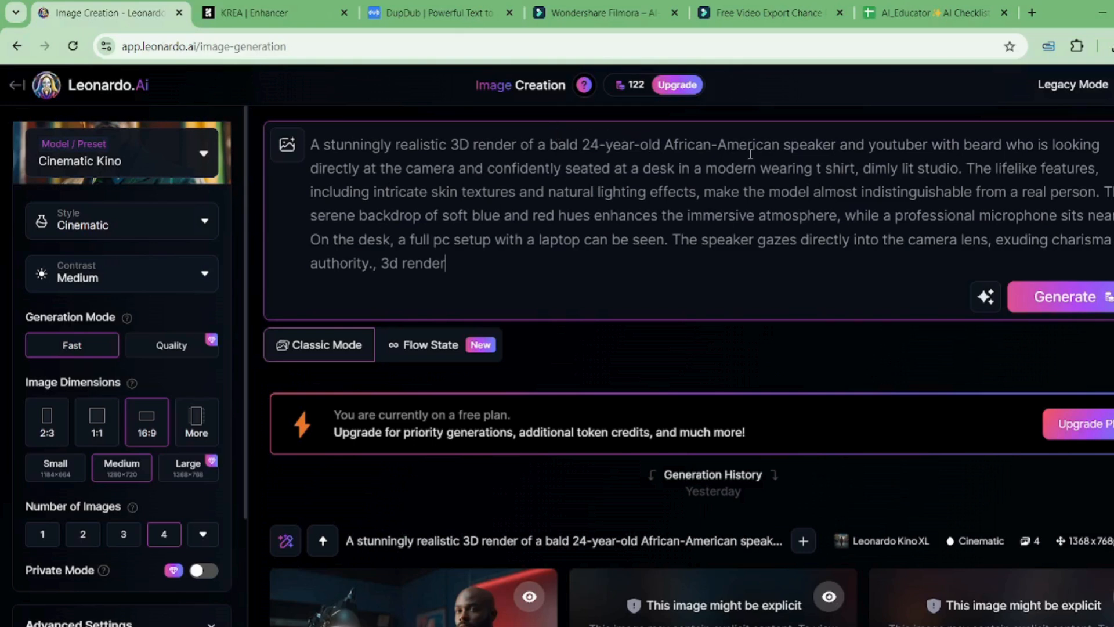
{"action": "left_click", "coordinate": [963, 148]}
{"action": "type", "text": "a"}
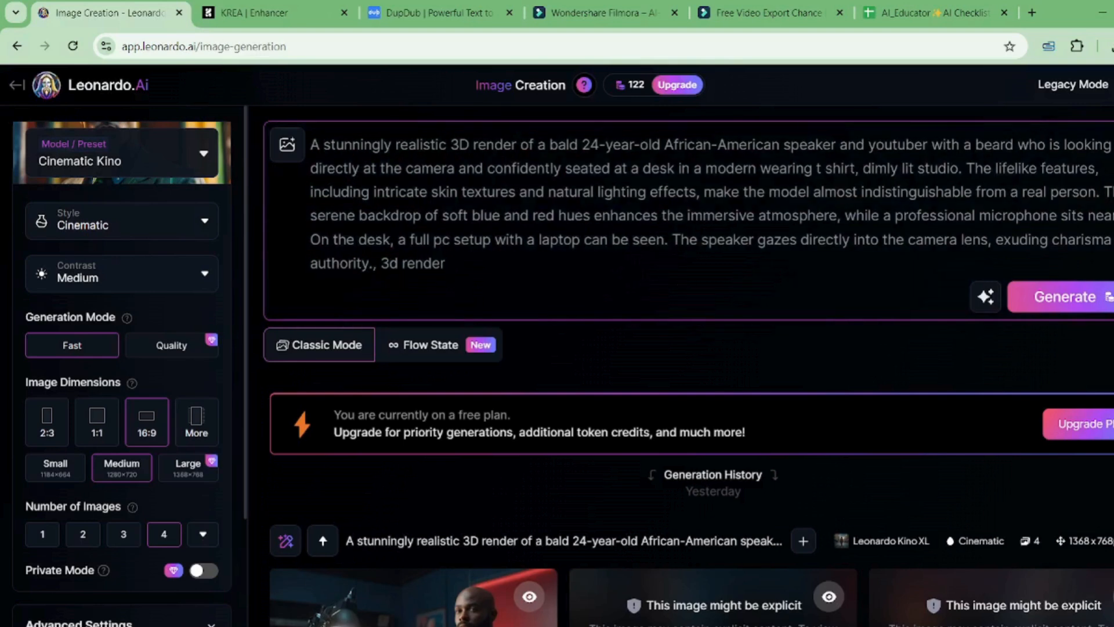
Step: Reveal the second and third flagged images in Generation History, then return to the top
{"action": "scroll", "coordinate": [690, 365], "scroll_direction": "down", "scroll_amount": 6}
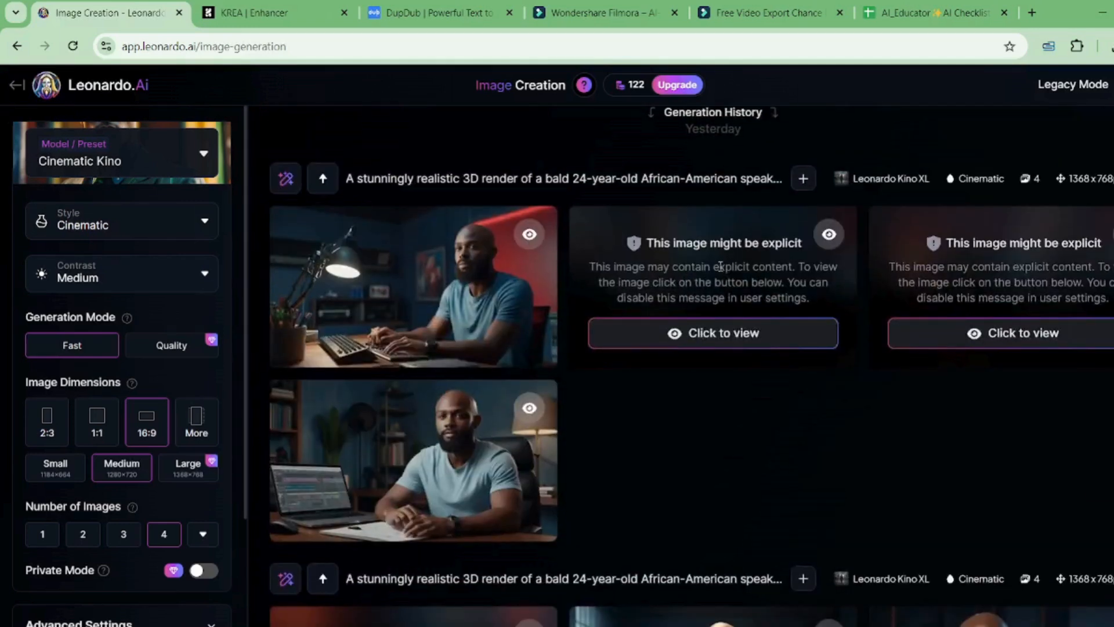
{"action": "left_click", "coordinate": [727, 332]}
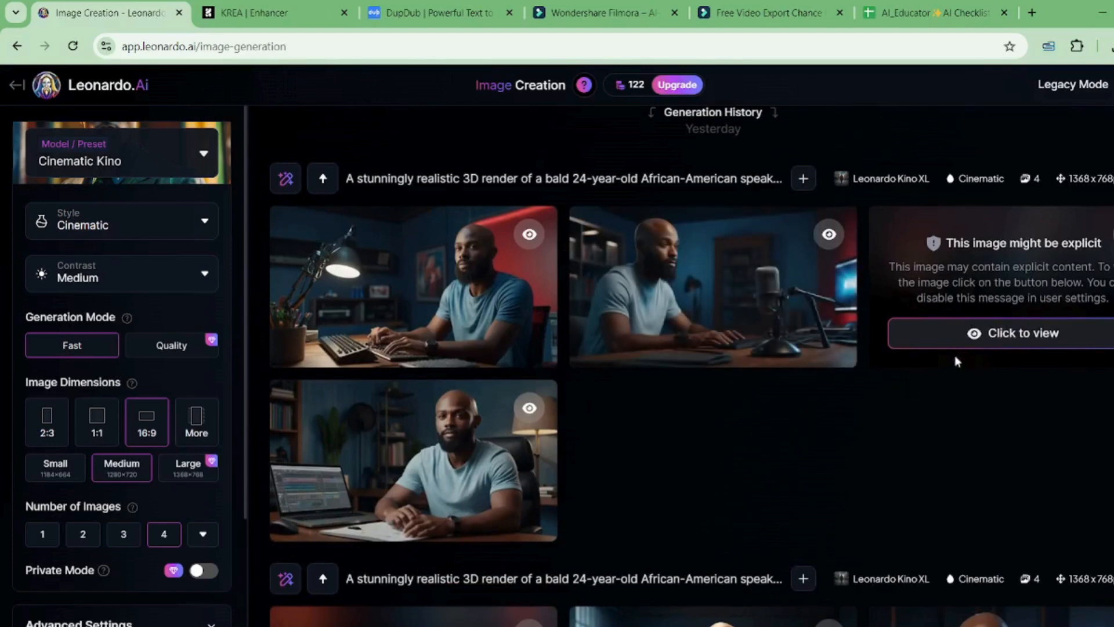
{"action": "left_click", "coordinate": [987, 347]}
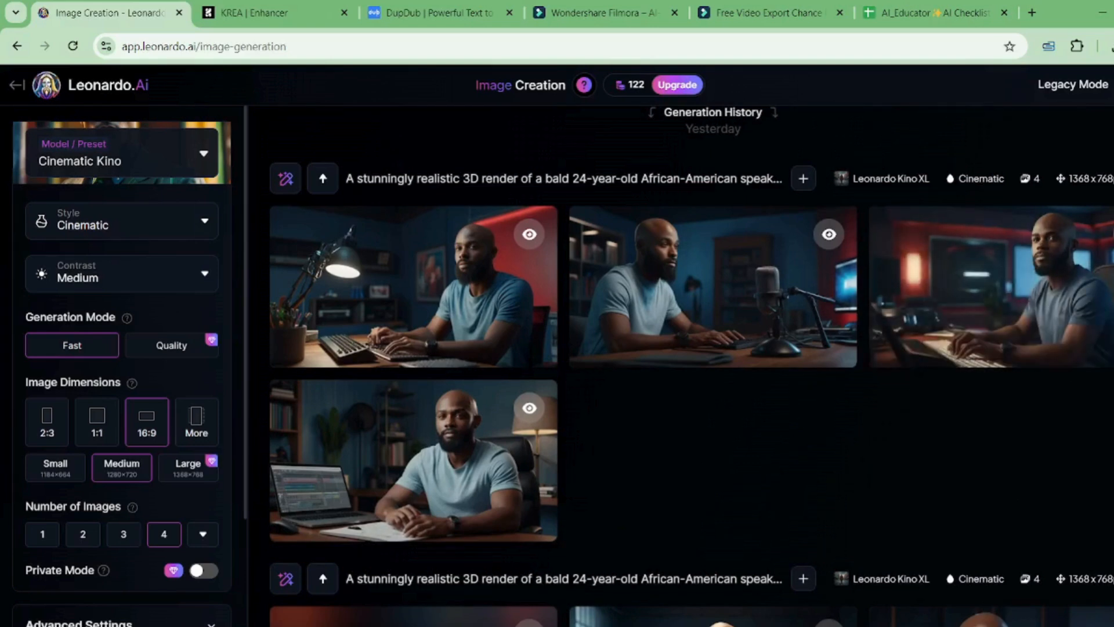
{"action": "scroll", "coordinate": [688, 367], "scroll_direction": "up", "scroll_amount": 6}
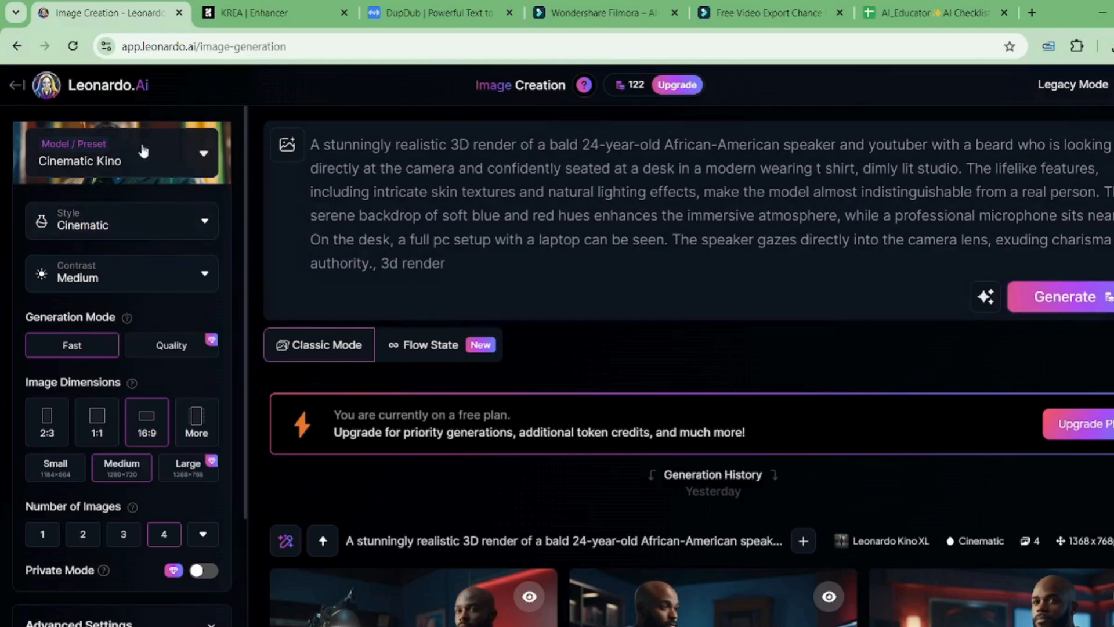
Step: Keep Style Cinematic and Contrast Medium, and generate four new 1368×768 speaker images
{"action": "left_click", "coordinate": [206, 224]}
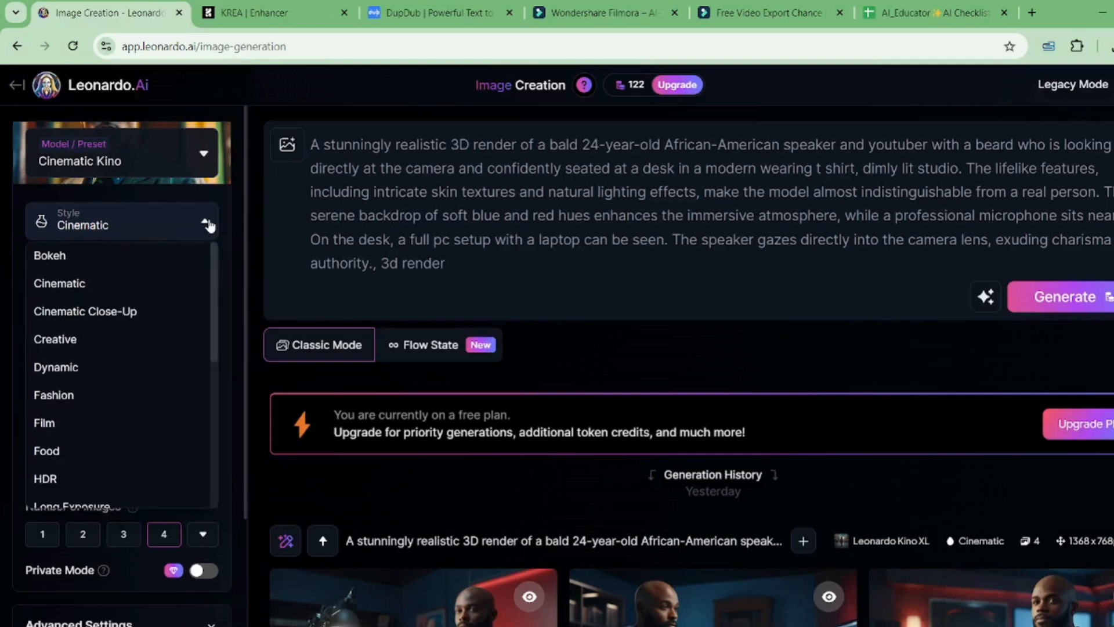
{"action": "left_click", "coordinate": [209, 225]}
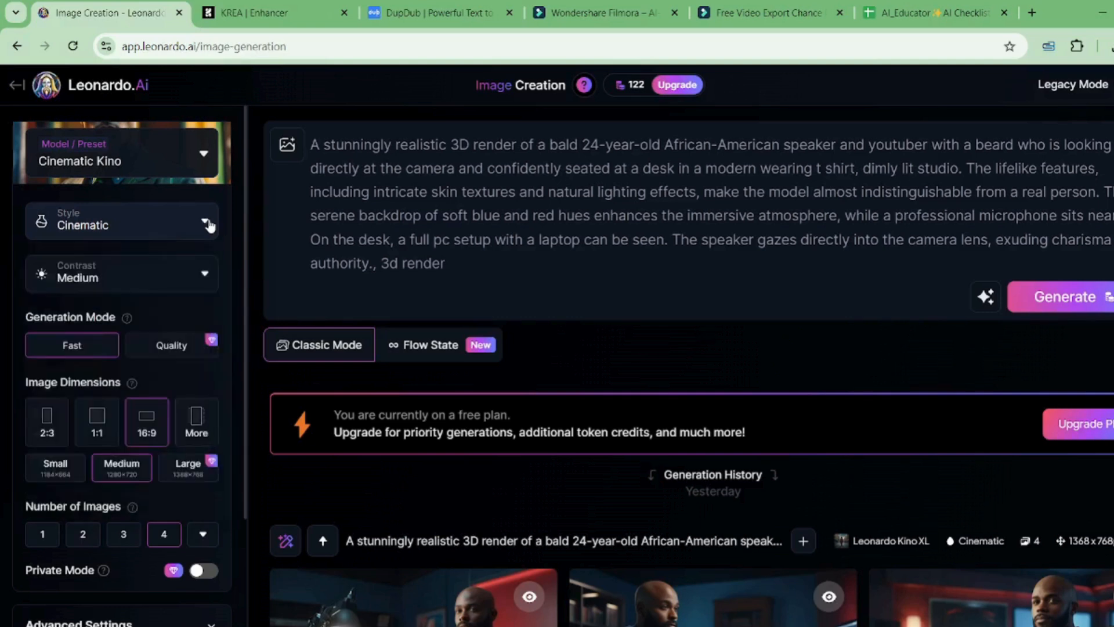
{"action": "left_click", "coordinate": [207, 276]}
{"action": "left_click", "coordinate": [207, 277]}
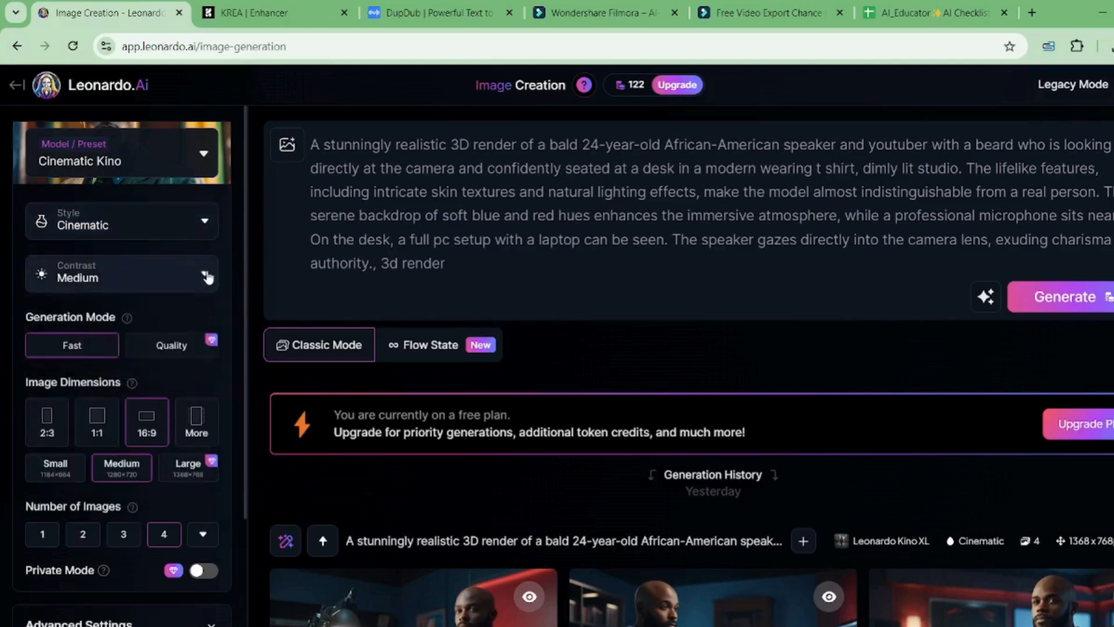
{"action": "left_click", "coordinate": [1039, 308]}
{"action": "scroll", "coordinate": [1039, 308], "scroll_direction": "down", "scroll_amount": 2}
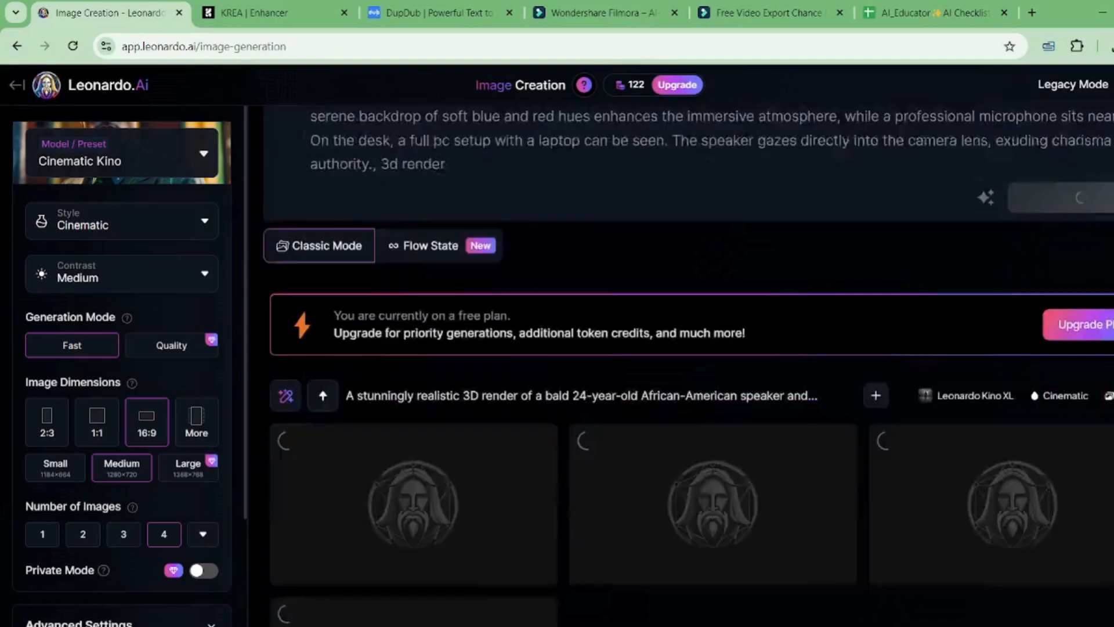
{"action": "scroll", "coordinate": [691, 365], "scroll_direction": "down", "scroll_amount": 3}
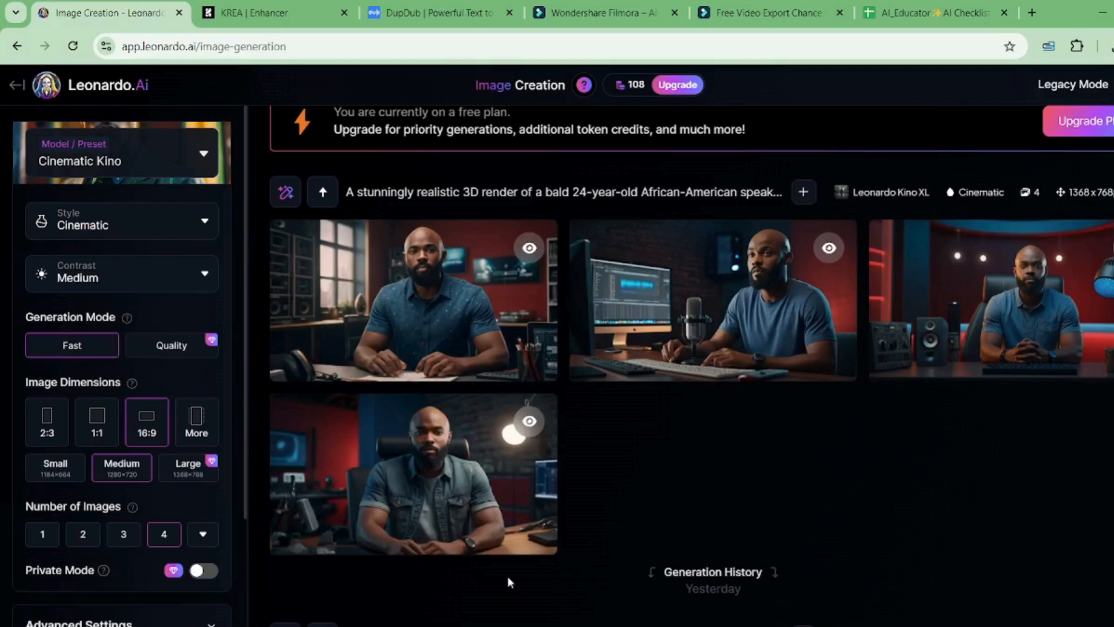
Step: Download the fourth image of the denim-shirted speaker and bring up the KREA Enhancer tab
{"action": "mouse_move", "coordinate": [454, 528]}
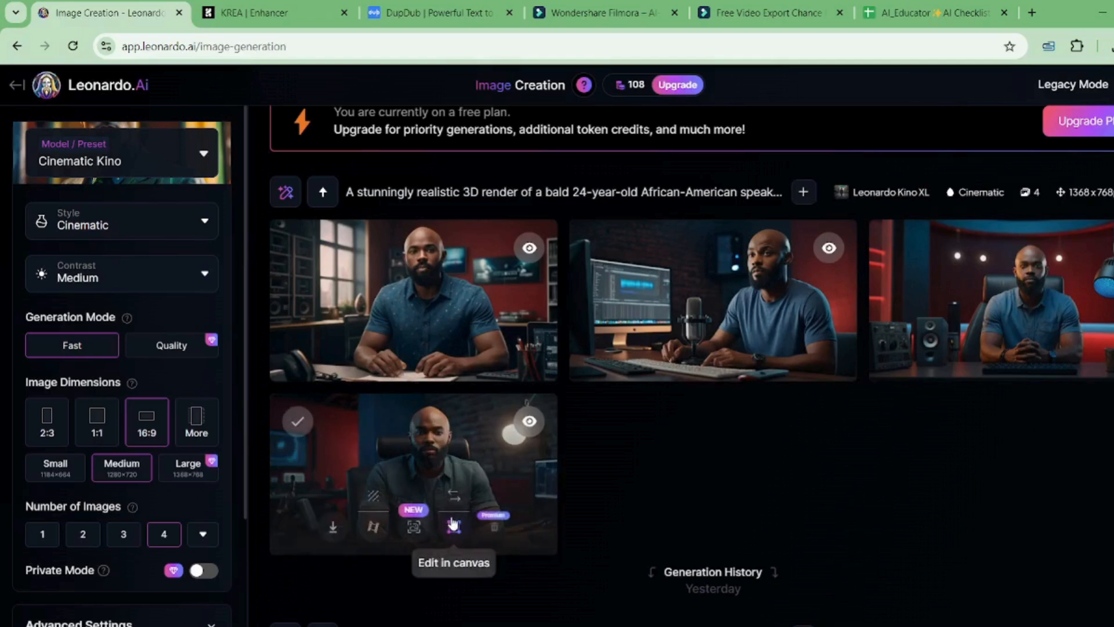
{"action": "left_click", "coordinate": [339, 529]}
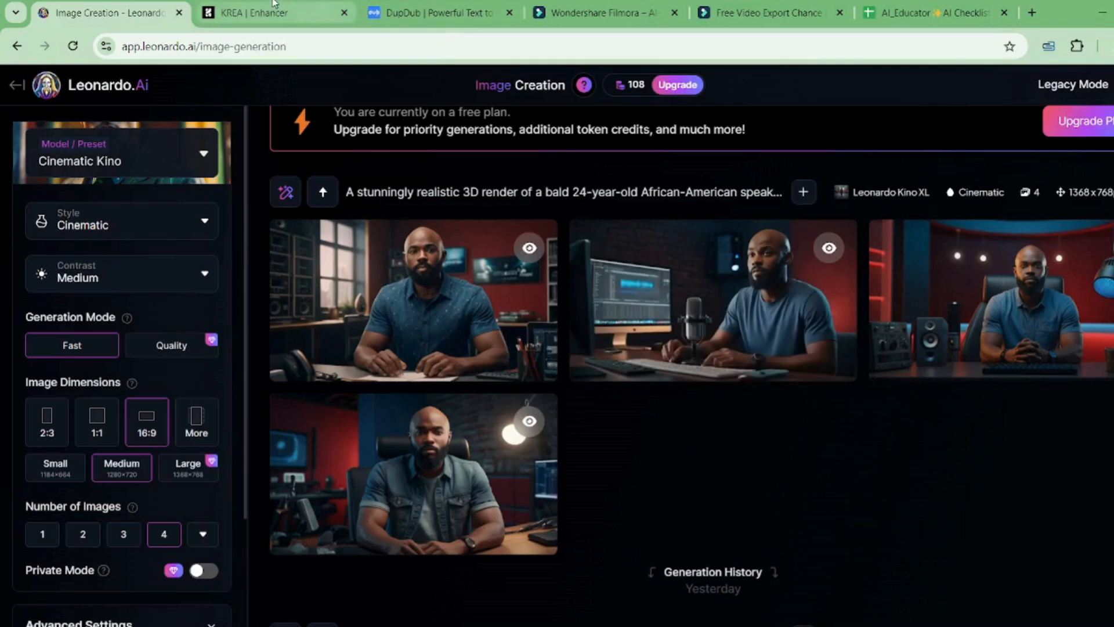
{"action": "left_click", "coordinate": [273, 17]}
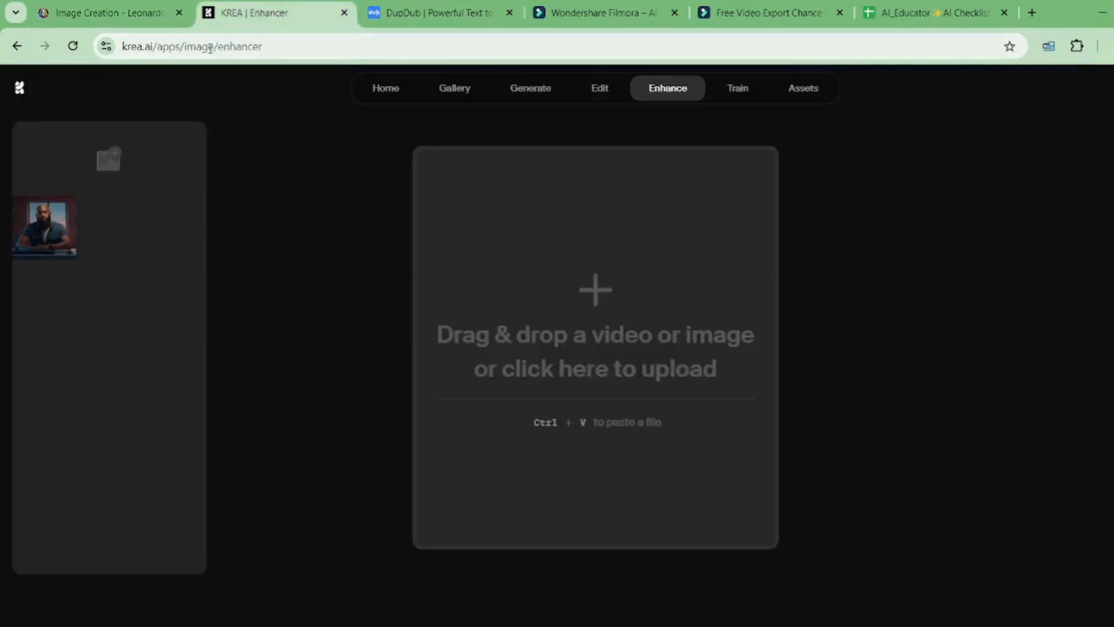
{"action": "left_click", "coordinate": [23, 87]}
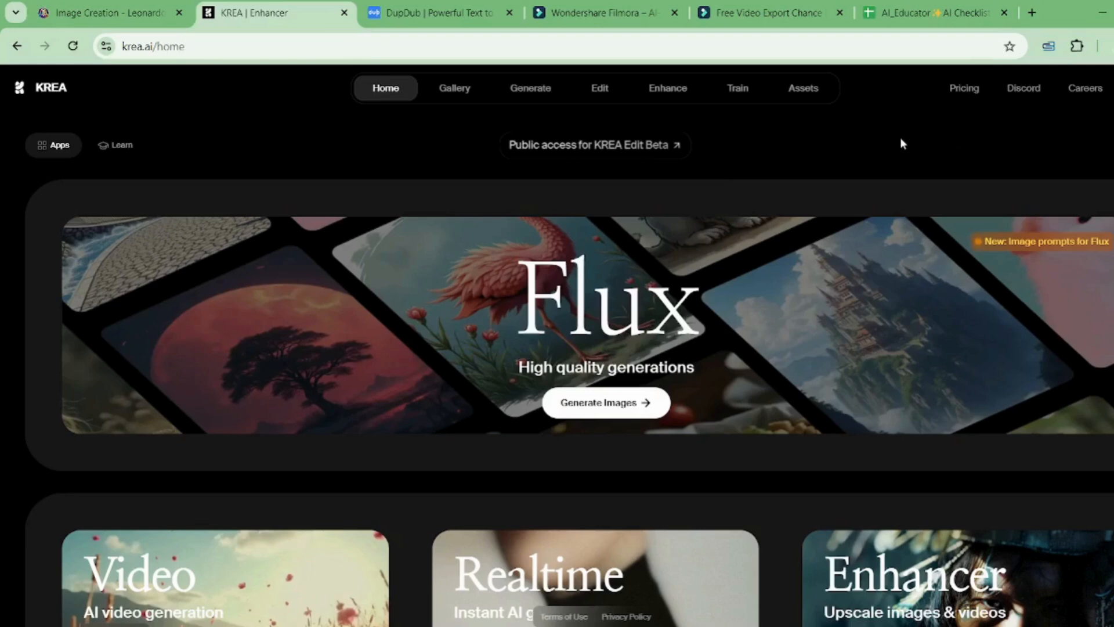
{"action": "scroll", "coordinate": [902, 144], "scroll_direction": "down", "scroll_amount": 4}
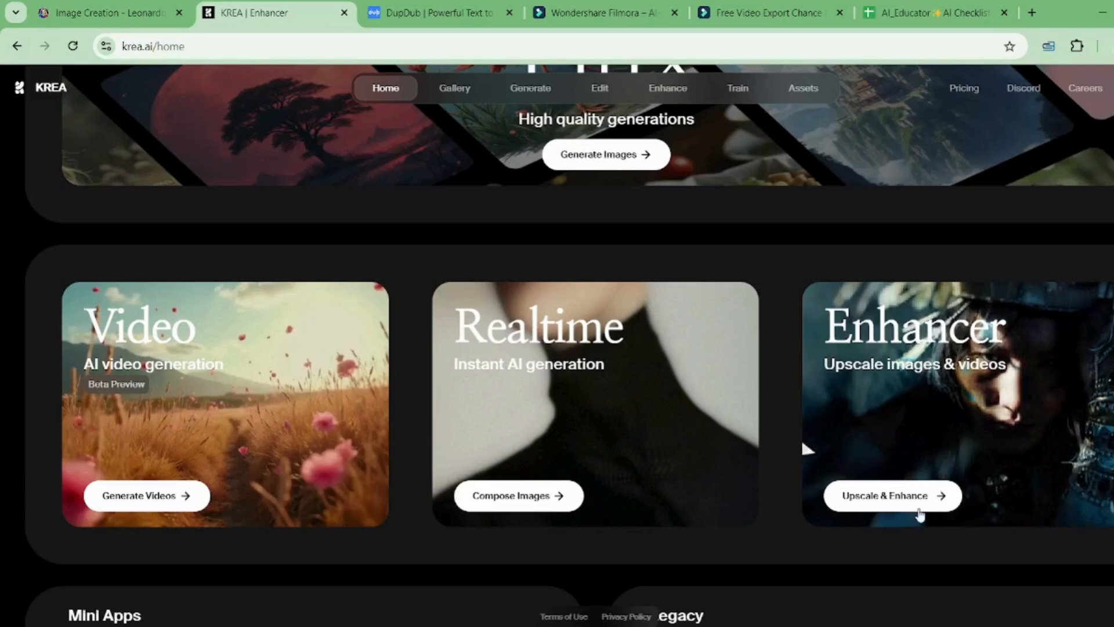
{"action": "left_click", "coordinate": [888, 509]}
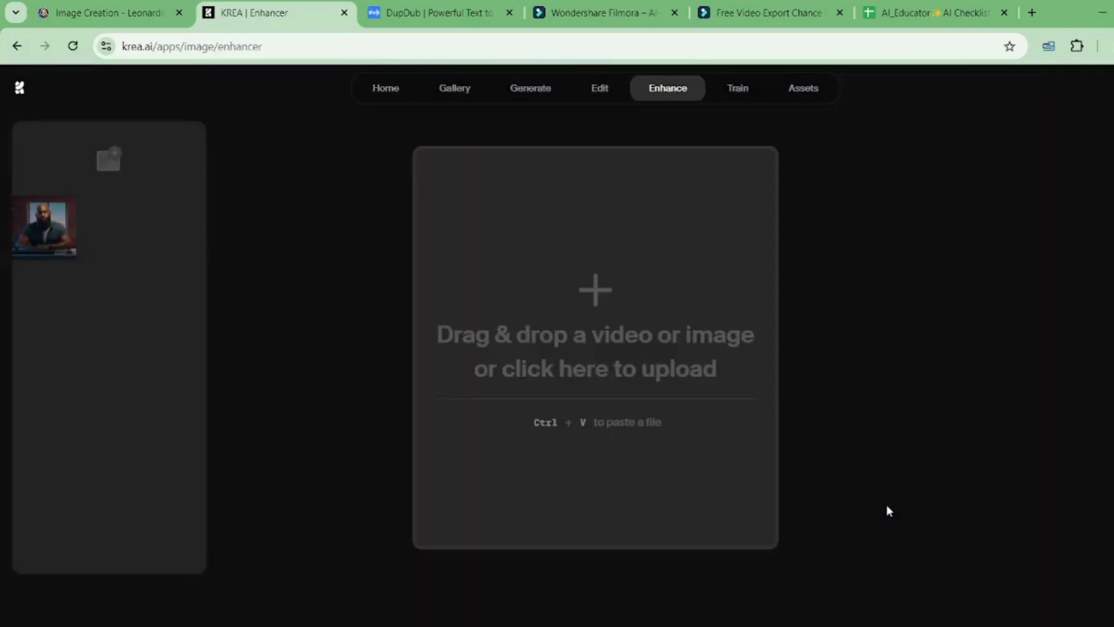
Step: Delete the earlier enhanced portrait from KREA's Enhancer and confirm
{"action": "left_click", "coordinate": [58, 220]}
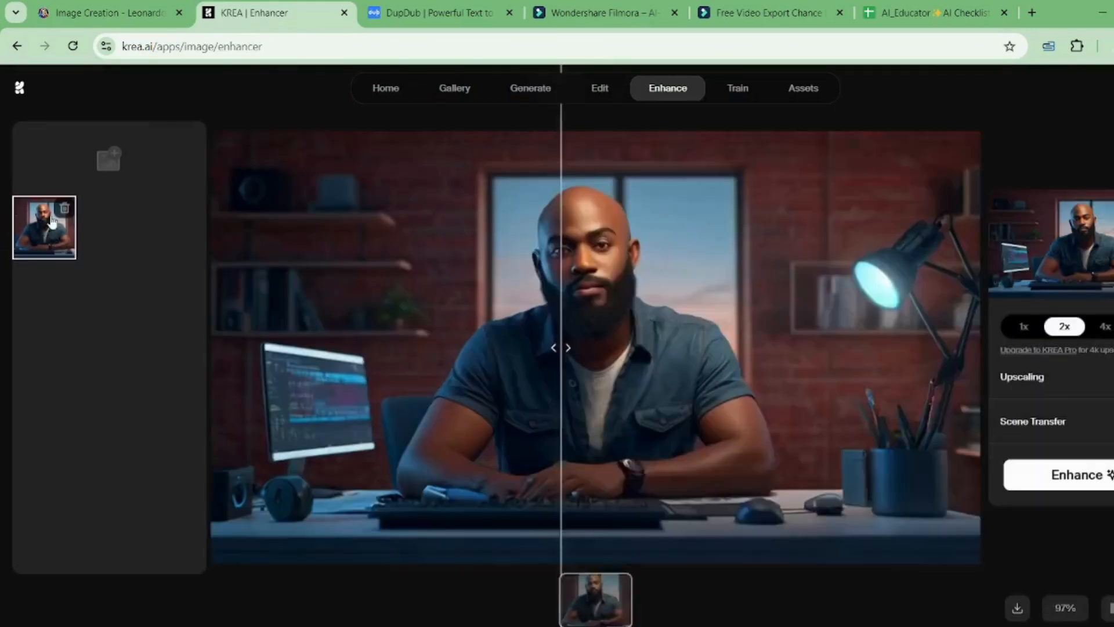
{"action": "left_click", "coordinate": [65, 209]}
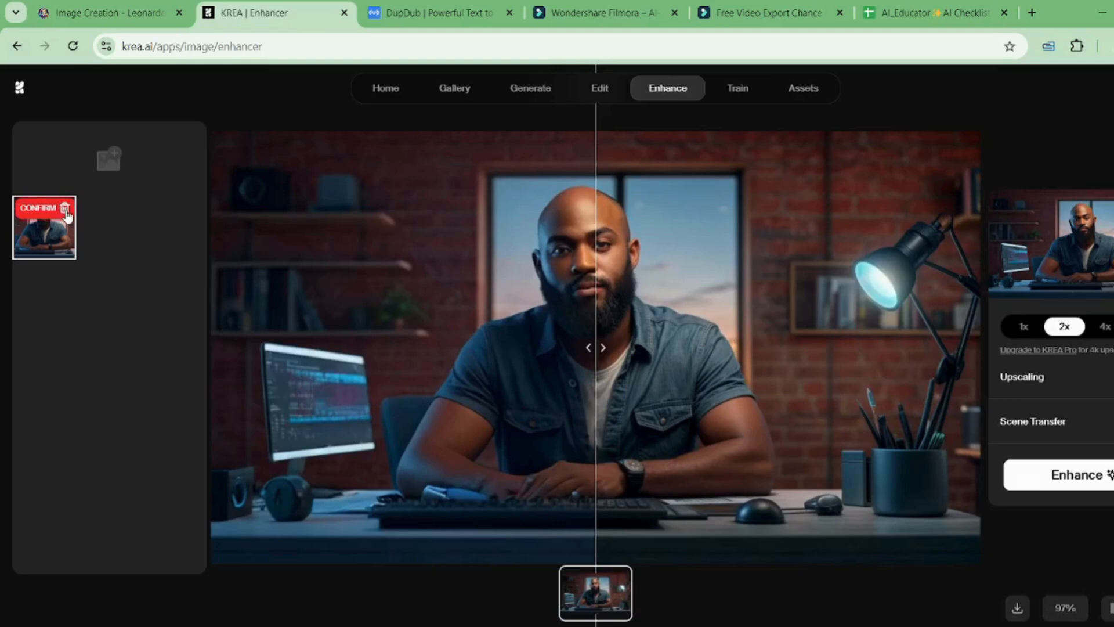
{"action": "left_click", "coordinate": [65, 210]}
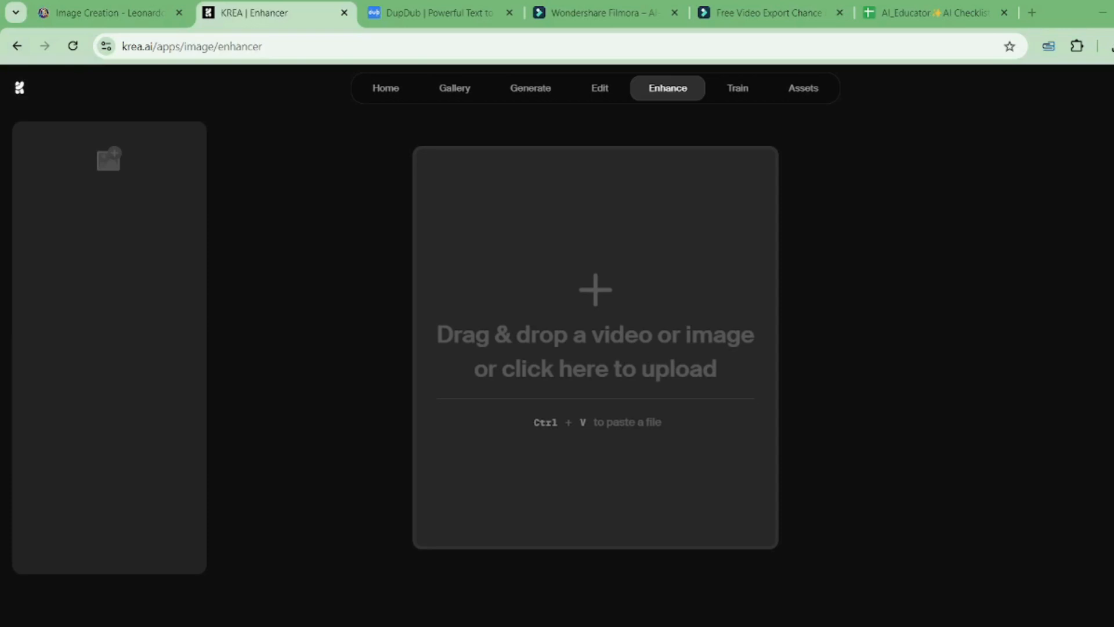
Step: Upload the new red-walled studio portrait and run a 2x enhance
{"action": "left_click", "coordinate": [567, 302]}
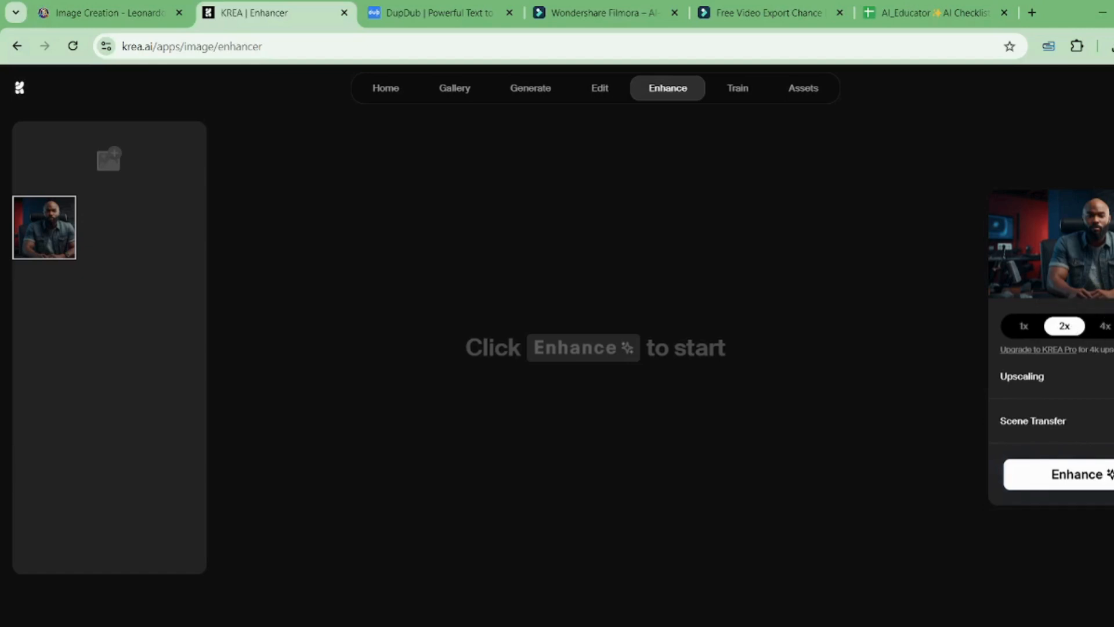
{"action": "left_click", "coordinate": [1075, 482]}
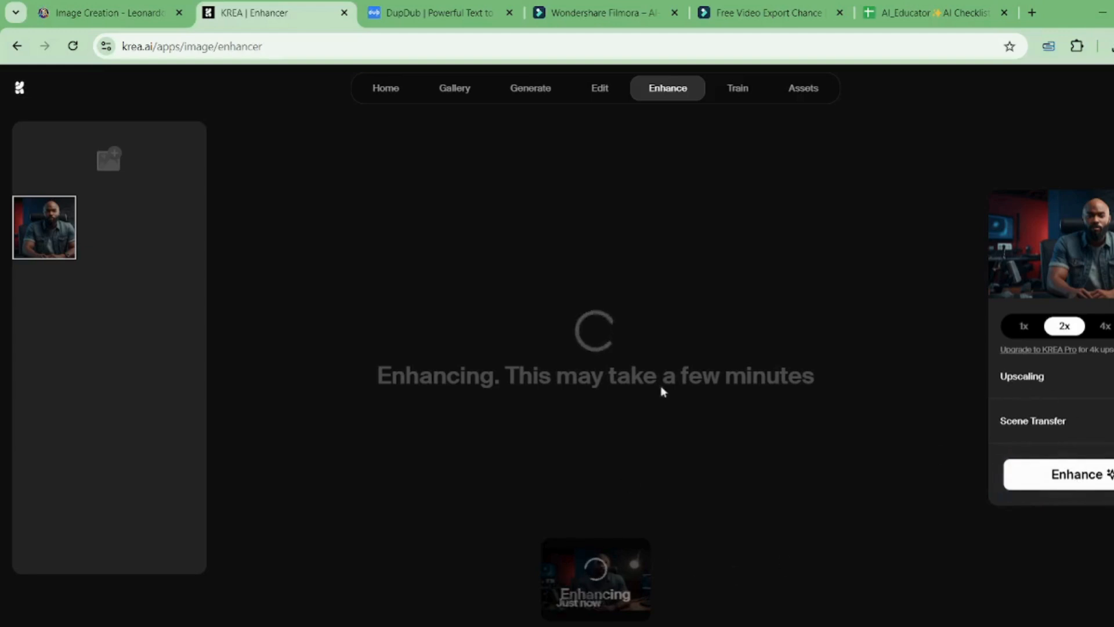
Step: Exit DupDub's avatar editor to the AI avatar list, then go back to KREA
{"action": "left_click", "coordinate": [424, 12]}
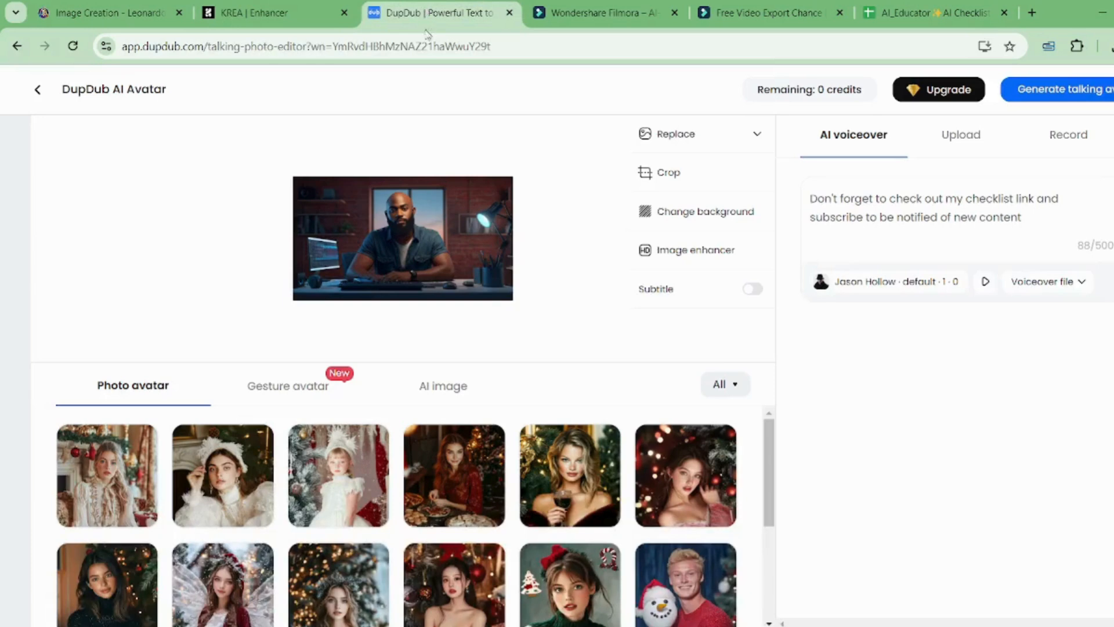
{"action": "left_click", "coordinate": [37, 100]}
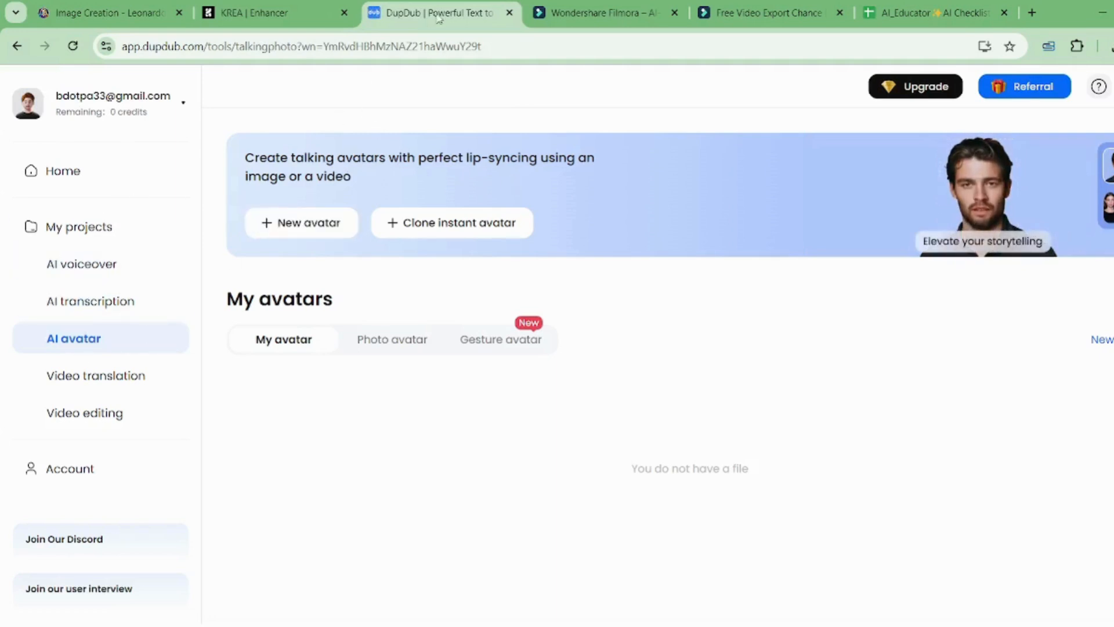
{"action": "left_click", "coordinate": [238, 11]}
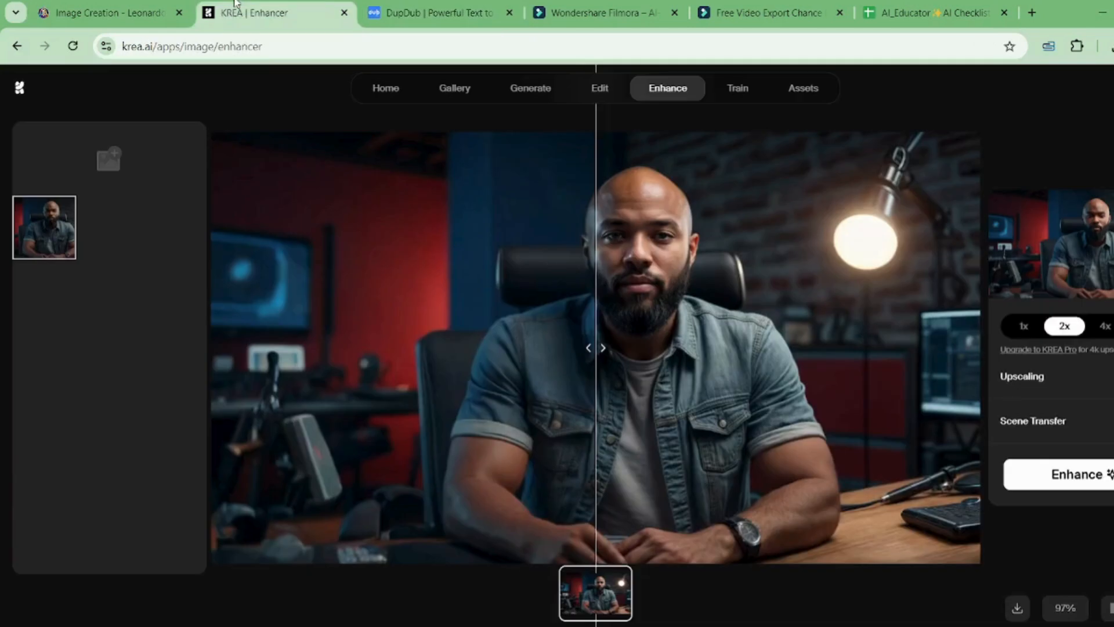
Step: Slide the before/after divider to compare, then download the 2x enhanced portrait
{"action": "left_click_drag", "start_coordinate": [603, 346], "coordinate": [973, 366]}
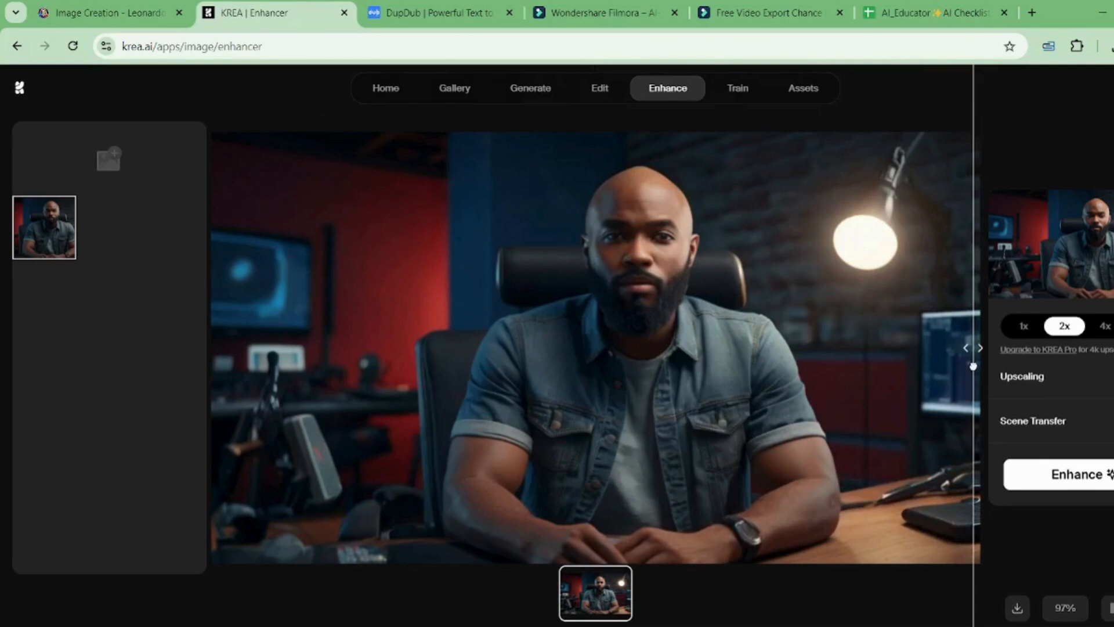
{"action": "left_click_drag", "start_coordinate": [973, 366], "coordinate": [637, 339]}
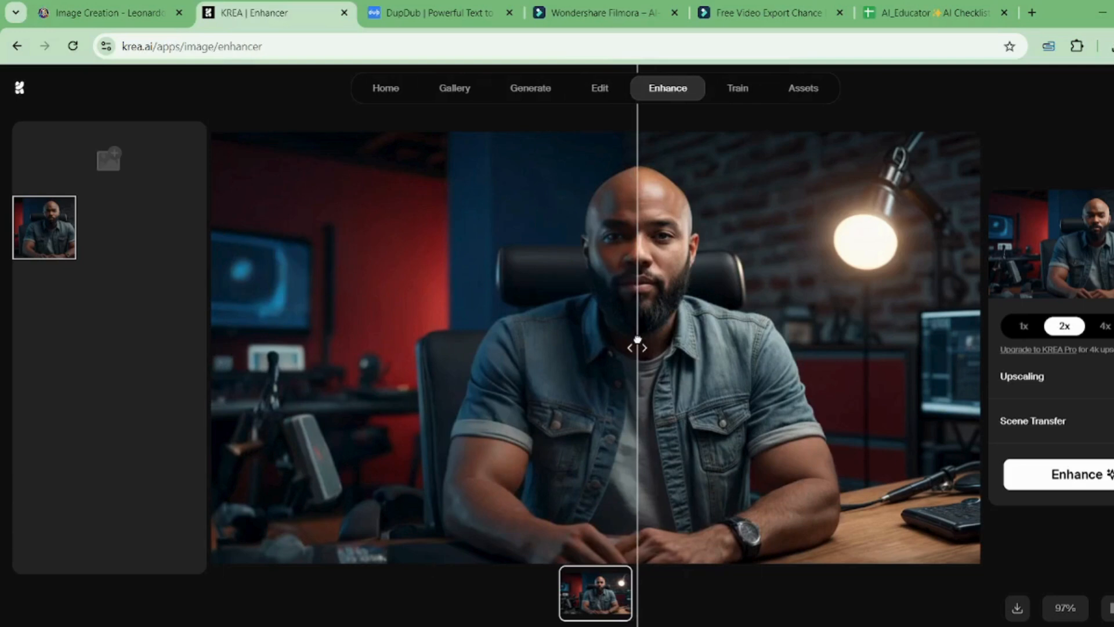
{"action": "left_click_drag", "start_coordinate": [637, 338], "coordinate": [319, 329]}
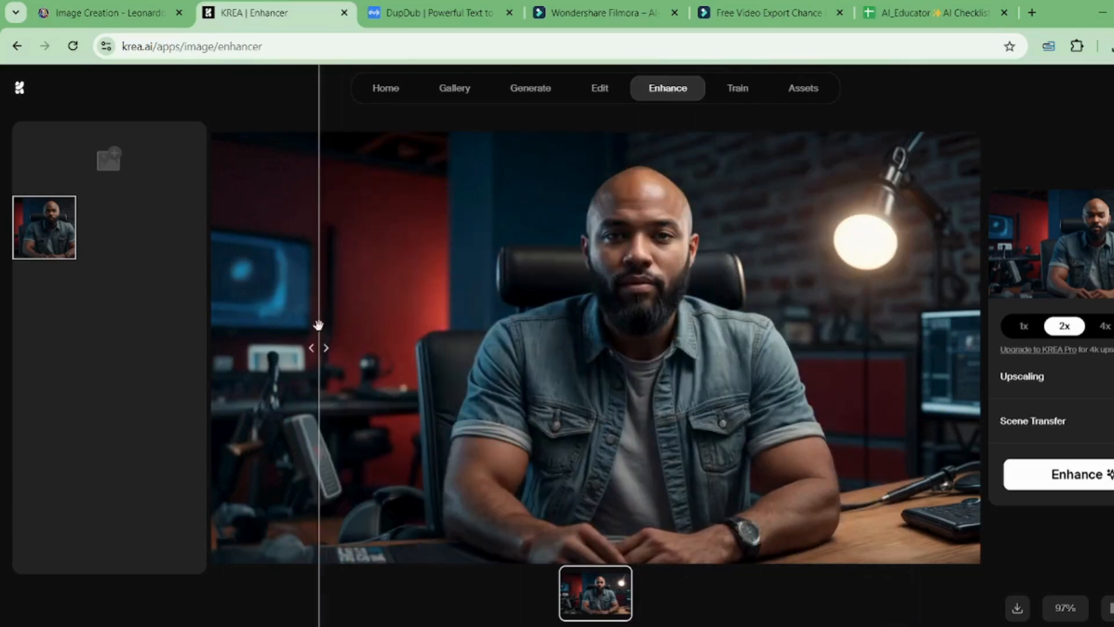
{"action": "left_click", "coordinate": [1018, 609]}
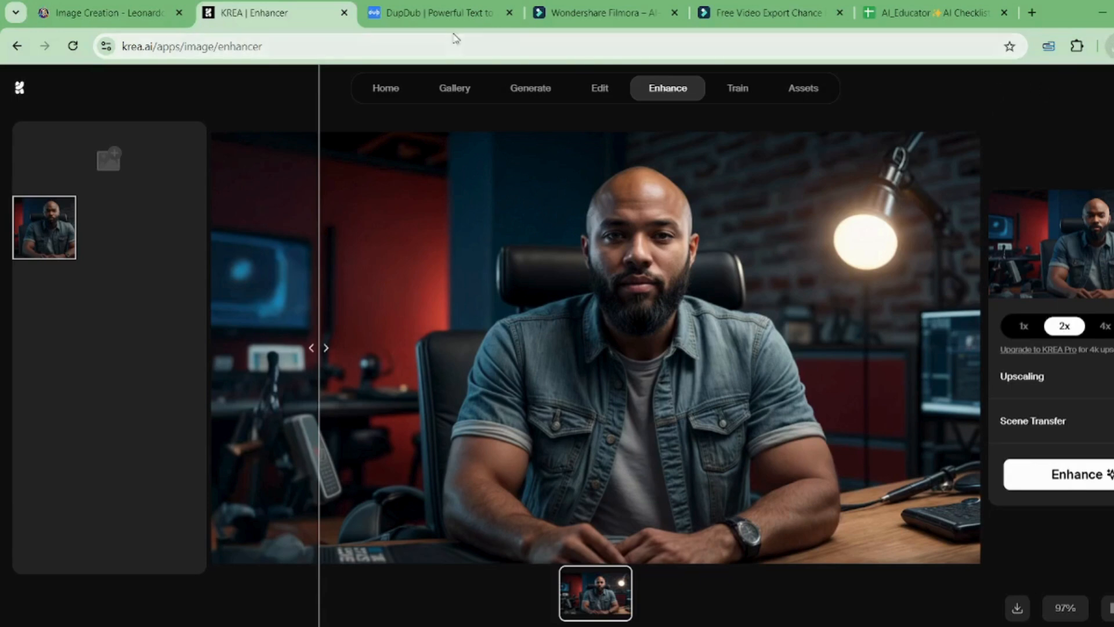
Step: Go back to DupDub's AI avatar page and begin a new talking-photo avatar
{"action": "left_click", "coordinate": [432, 6]}
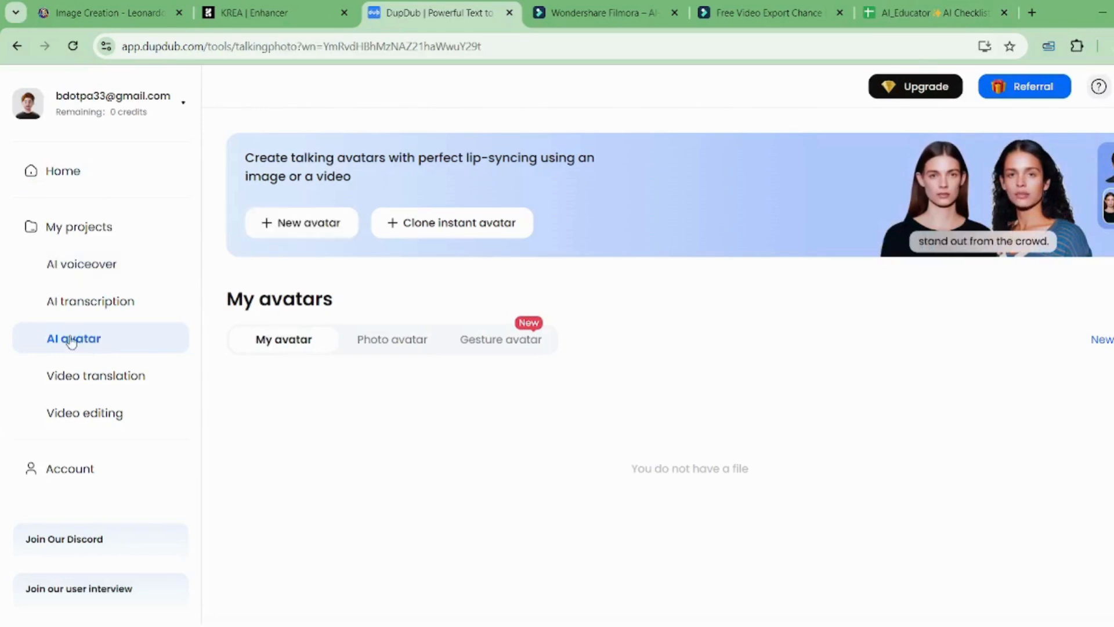
{"action": "left_click", "coordinate": [317, 232]}
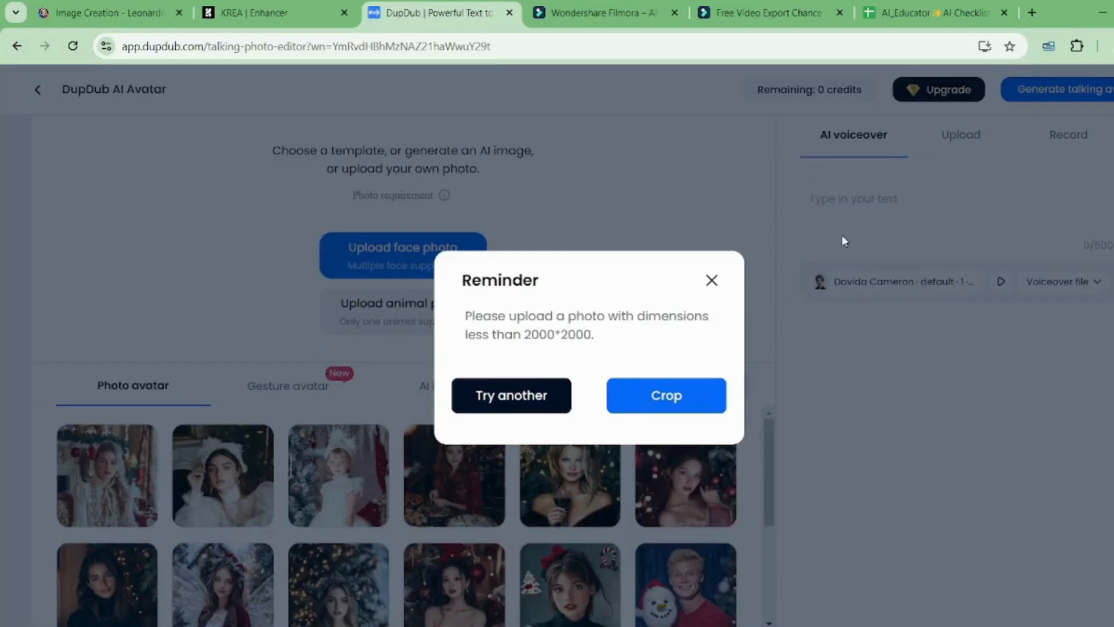
Step: Crop the oversized portrait to just the photo's top and bottom edges and confirm it as the avatar
{"action": "left_click", "coordinate": [645, 395]}
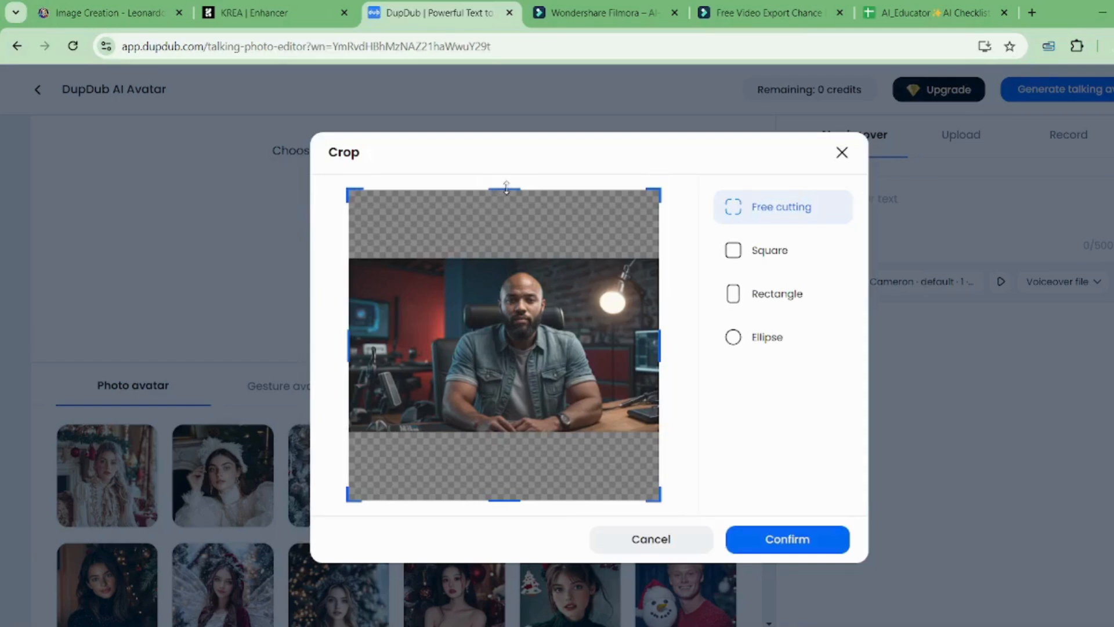
{"action": "left_click_drag", "start_coordinate": [505, 190], "coordinate": [504, 218]}
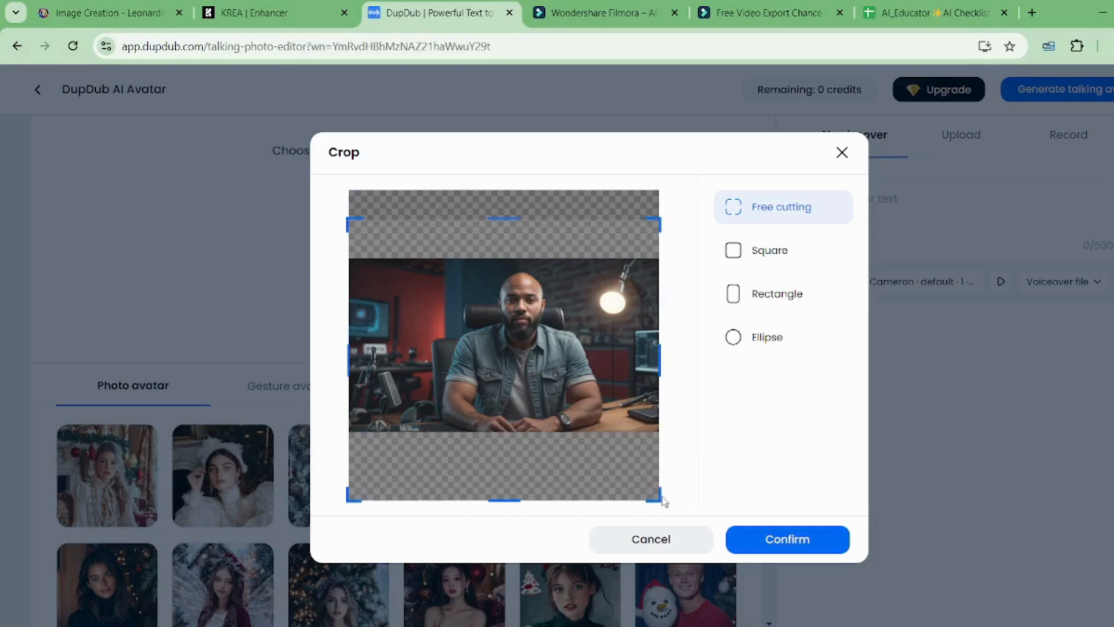
{"action": "left_click_drag", "start_coordinate": [505, 500], "coordinate": [495, 422]}
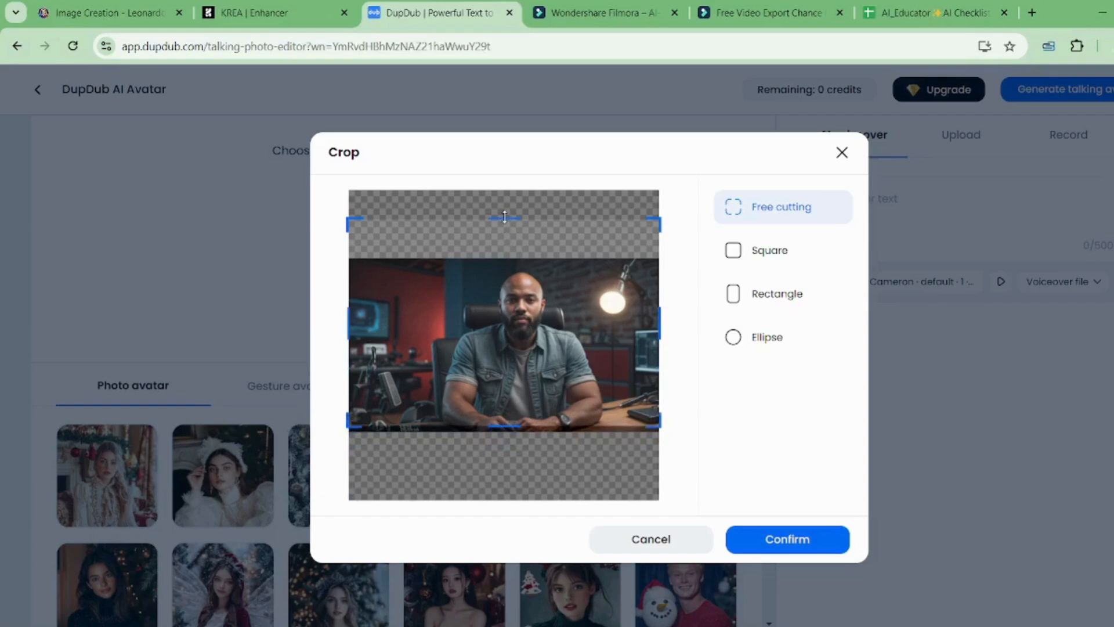
{"action": "left_click_drag", "start_coordinate": [504, 217], "coordinate": [506, 256]}
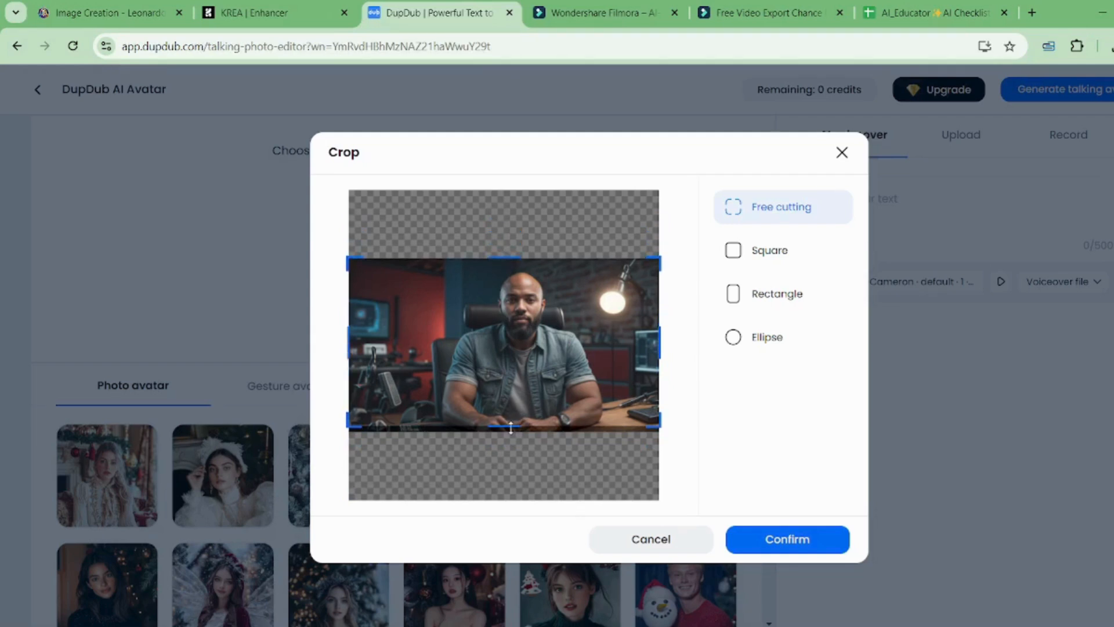
{"action": "left_click_drag", "start_coordinate": [511, 435], "coordinate": [511, 441]}
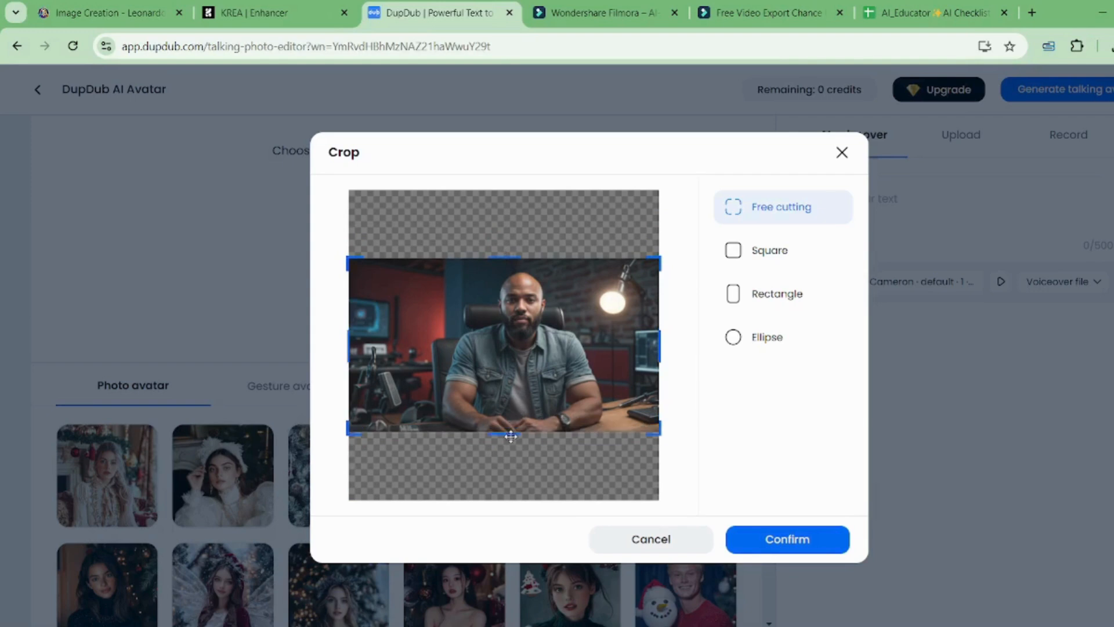
{"action": "left_click", "coordinate": [765, 539]}
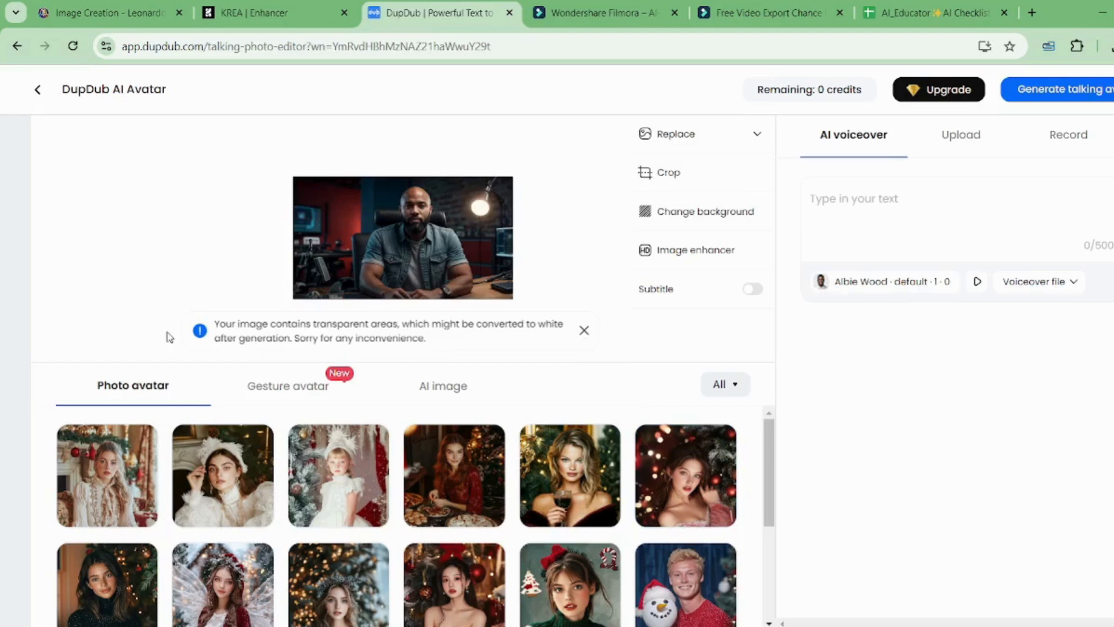
Step: Dismiss the transparency notice, enter 'This is a test' as the voiceover script, and open the voice list
{"action": "left_click", "coordinate": [584, 332]}
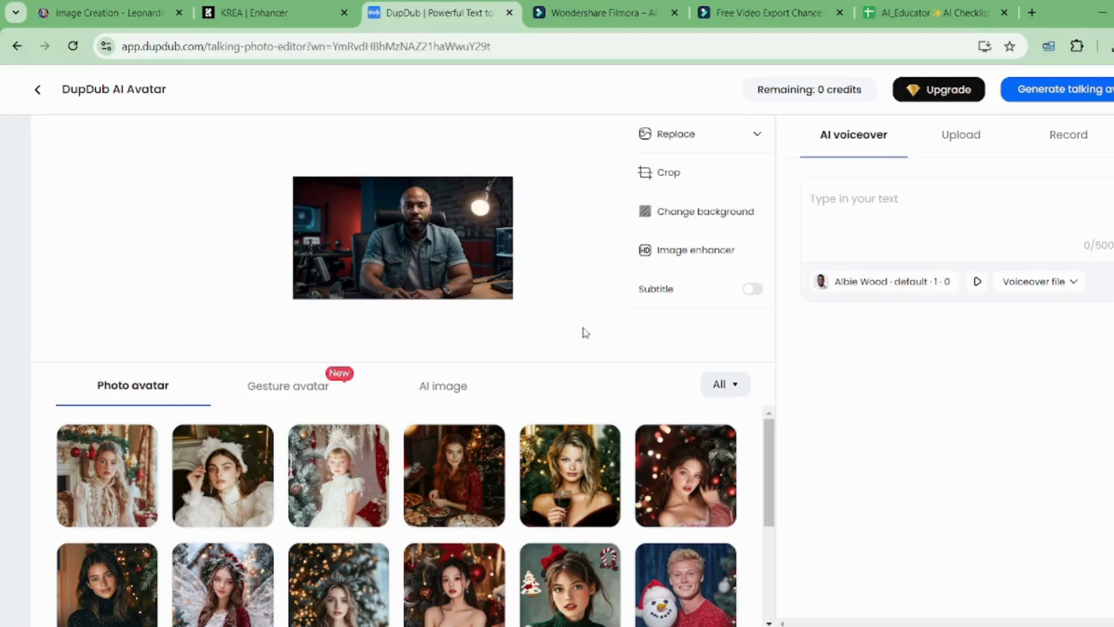
{"action": "left_click", "coordinate": [845, 202]}
{"action": "type", "text": "This is a test"}
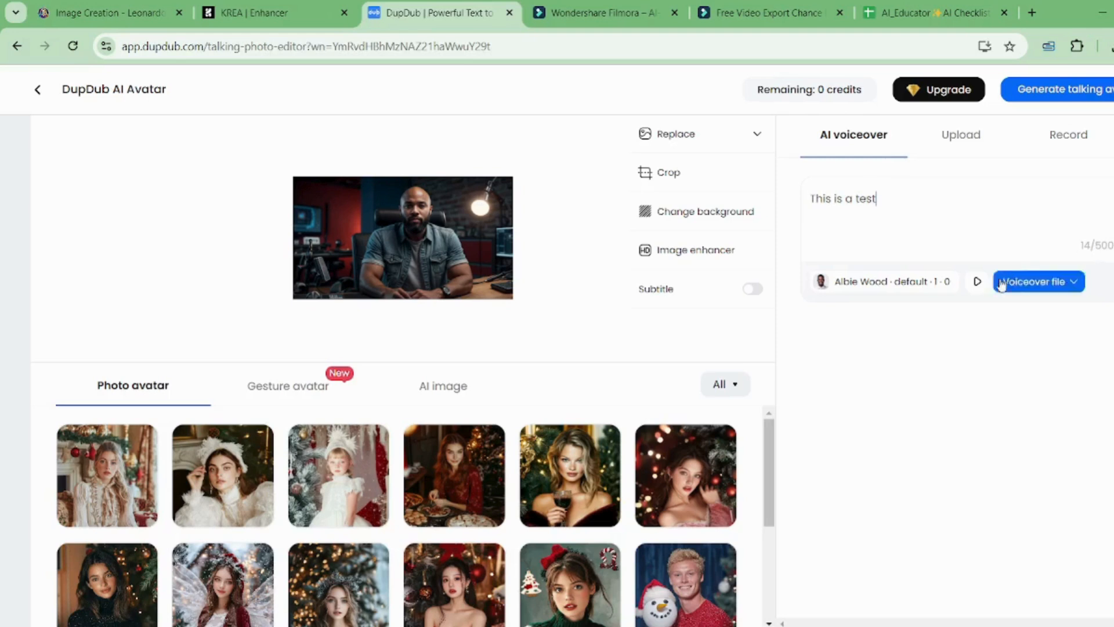
{"action": "left_click", "coordinate": [938, 290]}
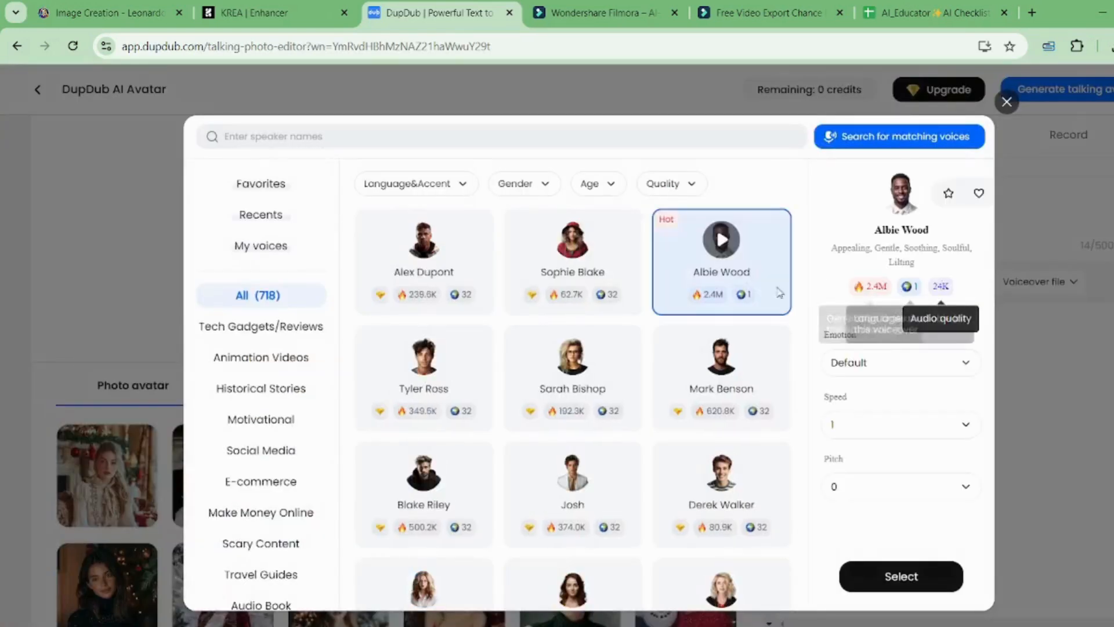
Step: Browse the Animation Videos, Favorites, Recently used and My voices lists in the voice picker
{"action": "left_click", "coordinate": [281, 358]}
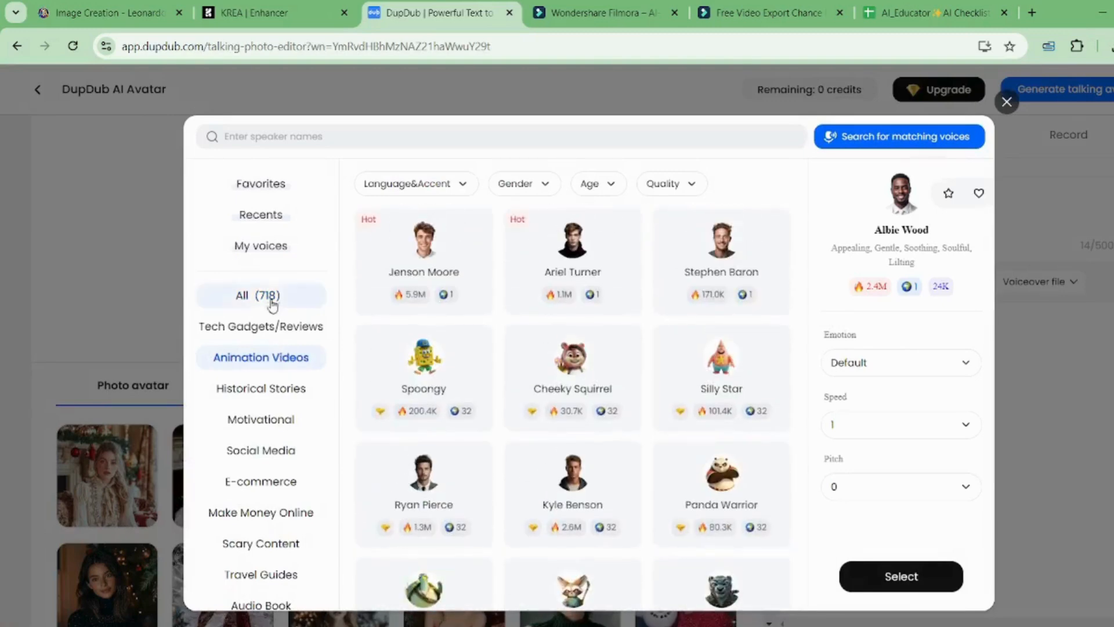
{"action": "left_click", "coordinate": [265, 184]}
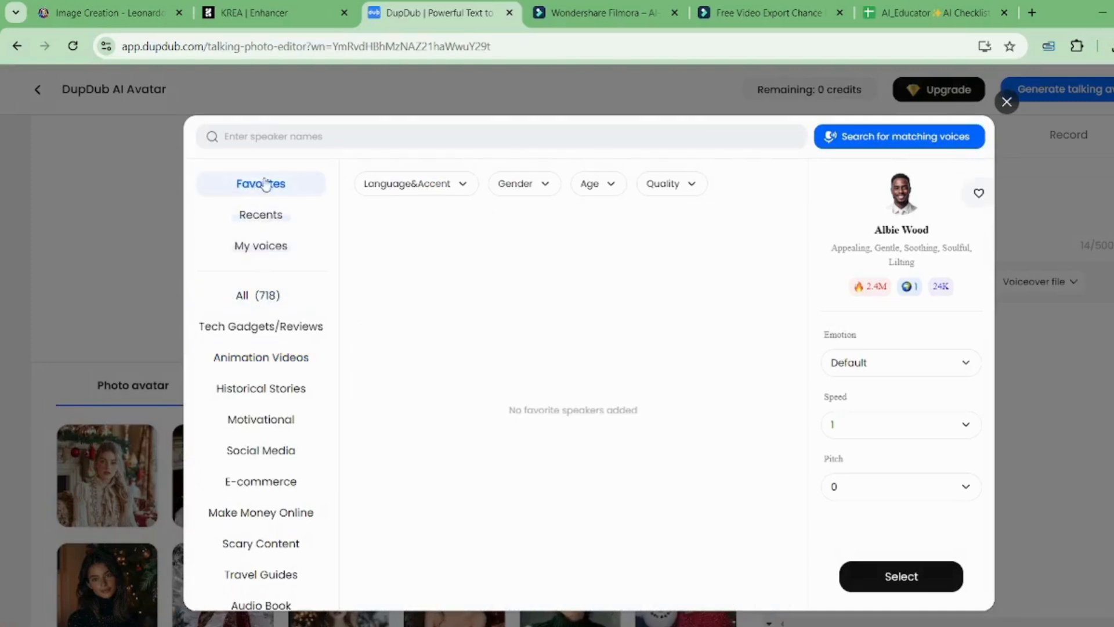
{"action": "left_click", "coordinate": [263, 229]}
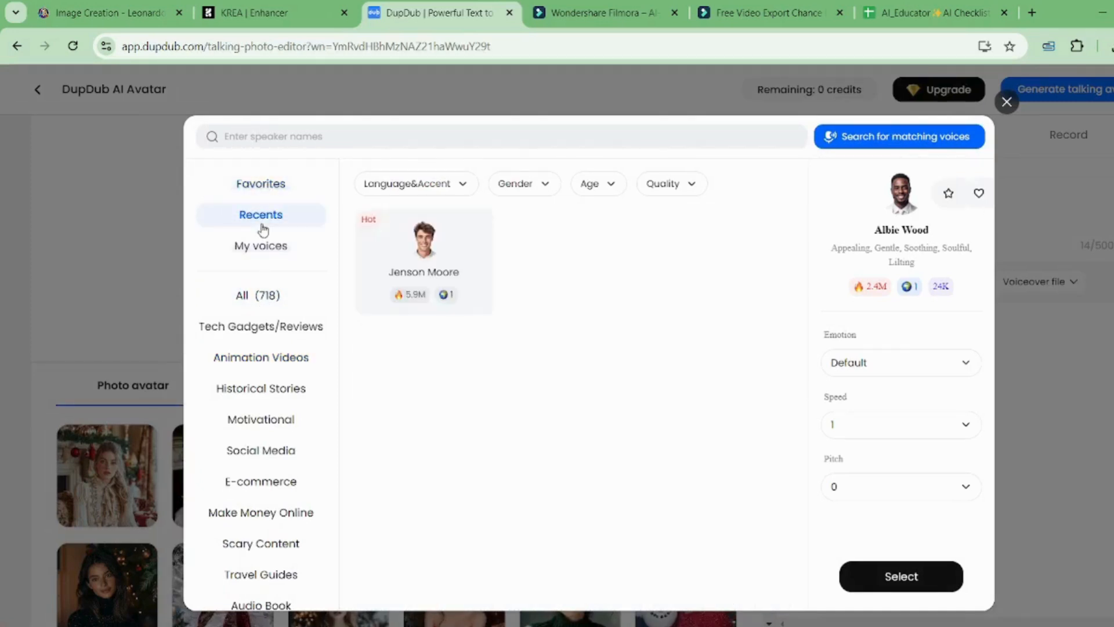
{"action": "left_click", "coordinate": [256, 254]}
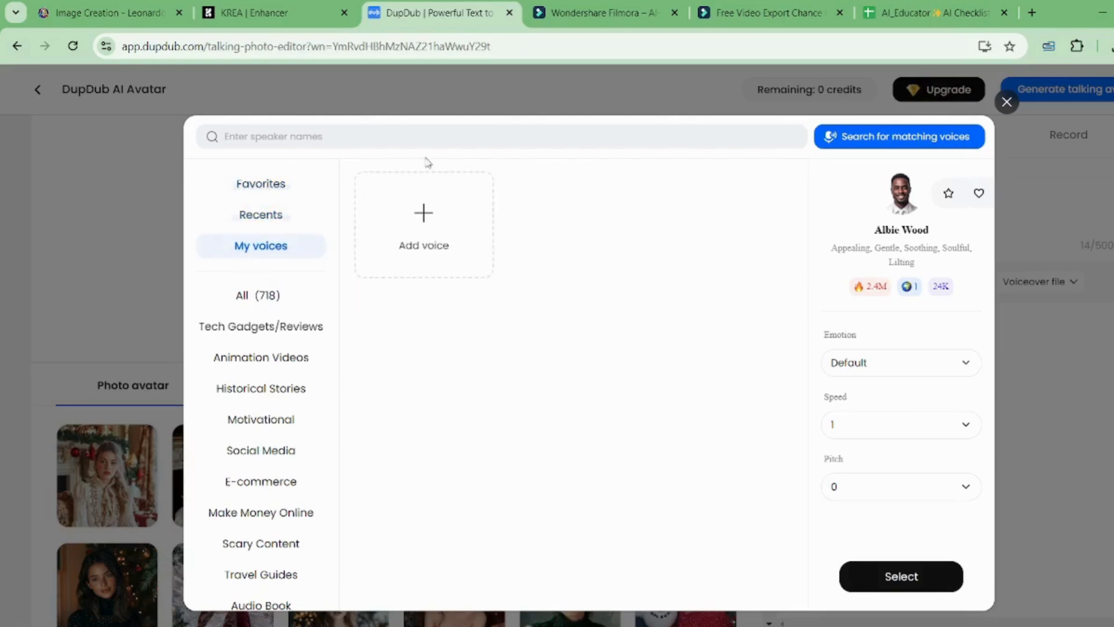
Step: Search for 'jack' voices across All, E-commerce and Social Media, then clear the search box
{"action": "left_click", "coordinate": [461, 134]}
{"action": "type", "text": "jo"}
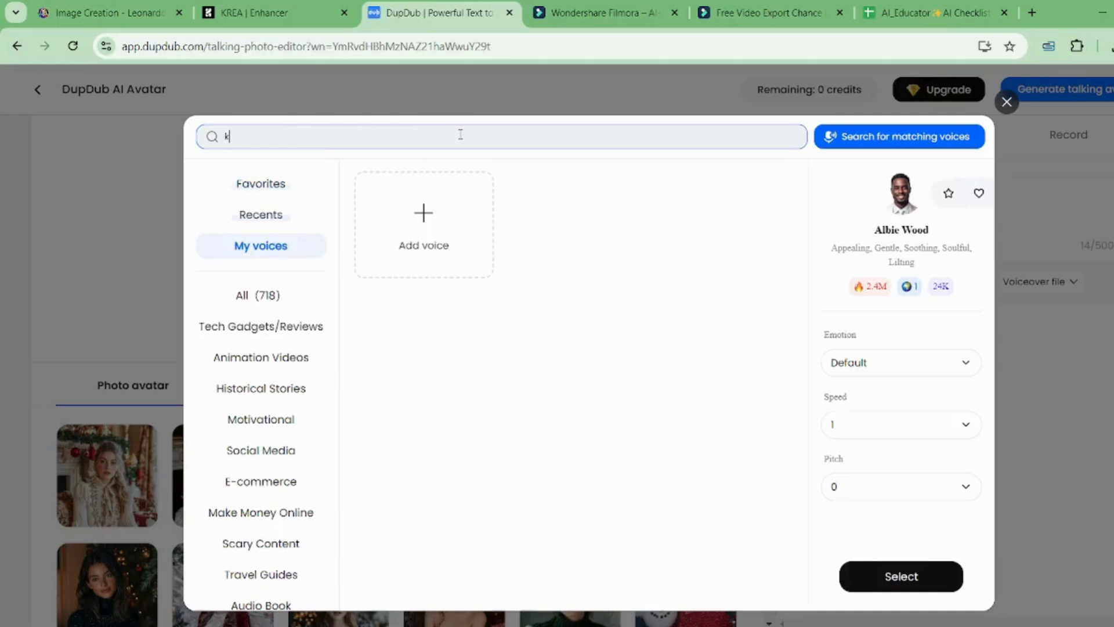
{"action": "type", "text": "ck"}
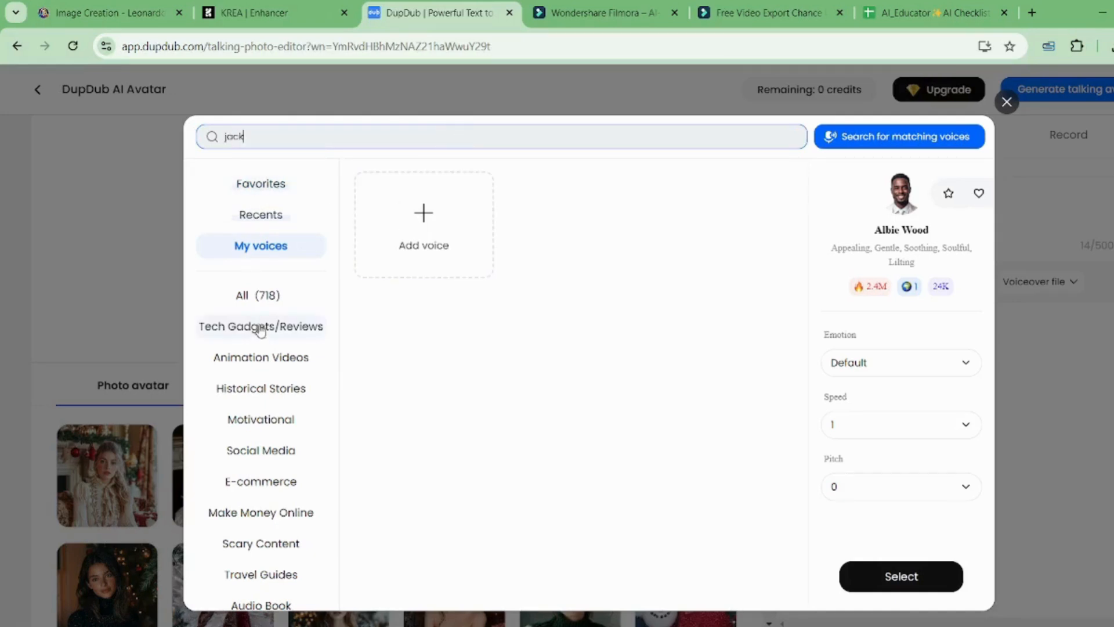
{"action": "left_click", "coordinate": [275, 297]}
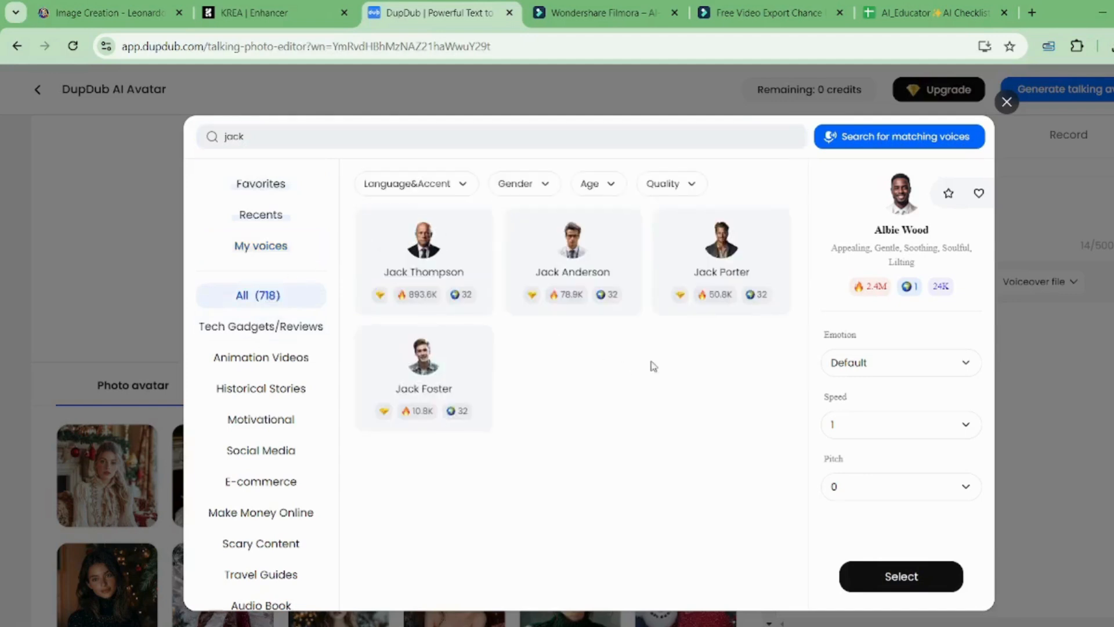
{"action": "left_click", "coordinate": [337, 136]}
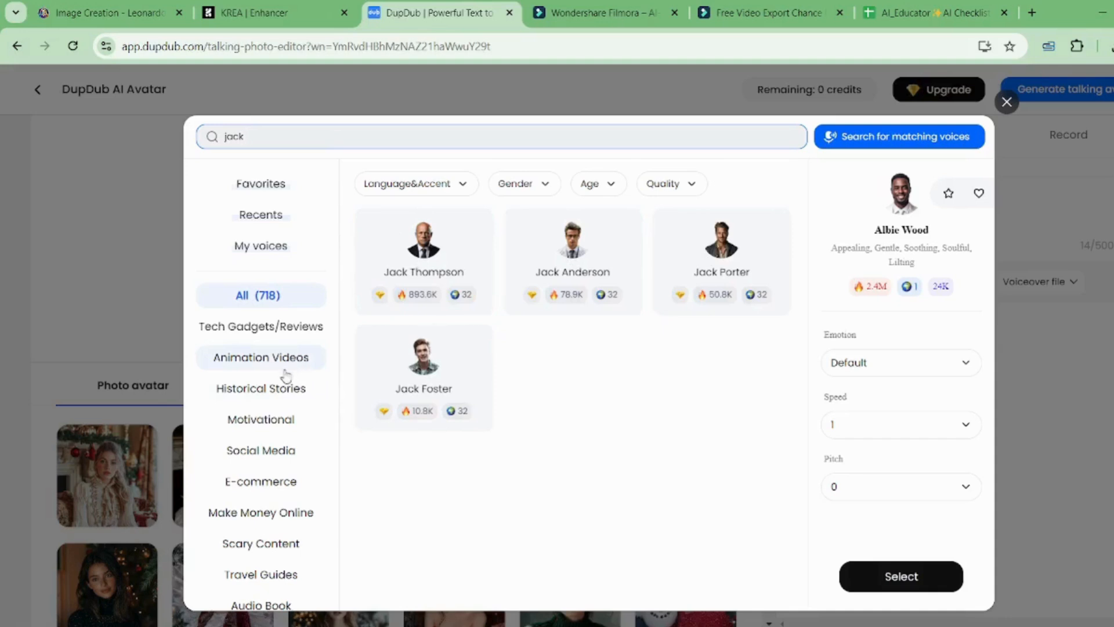
{"action": "left_click", "coordinate": [257, 481]}
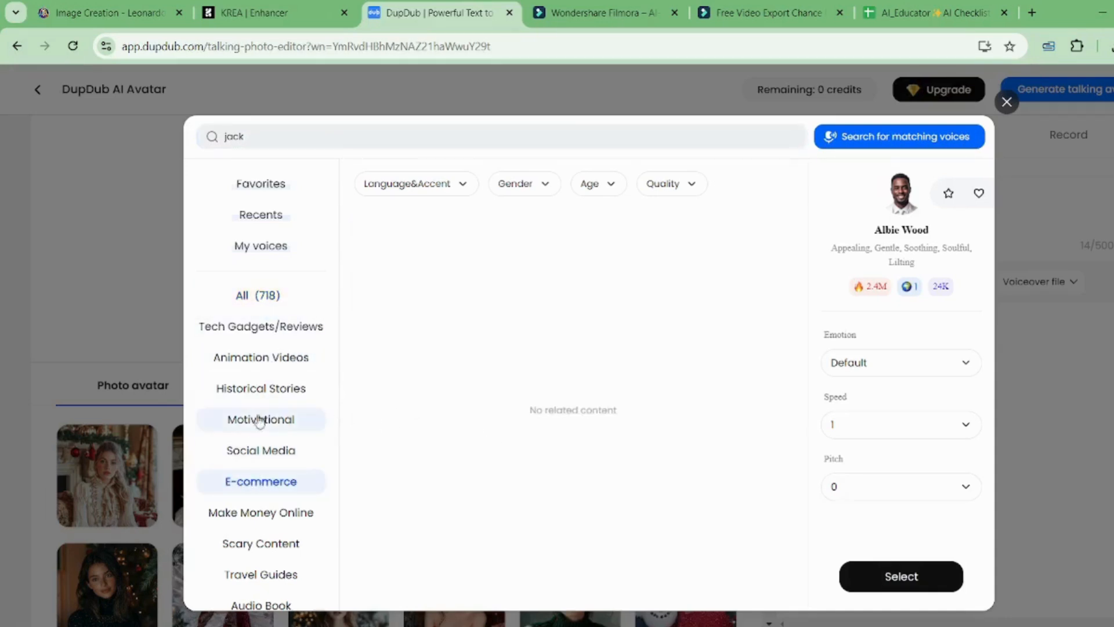
{"action": "left_click", "coordinate": [245, 454]}
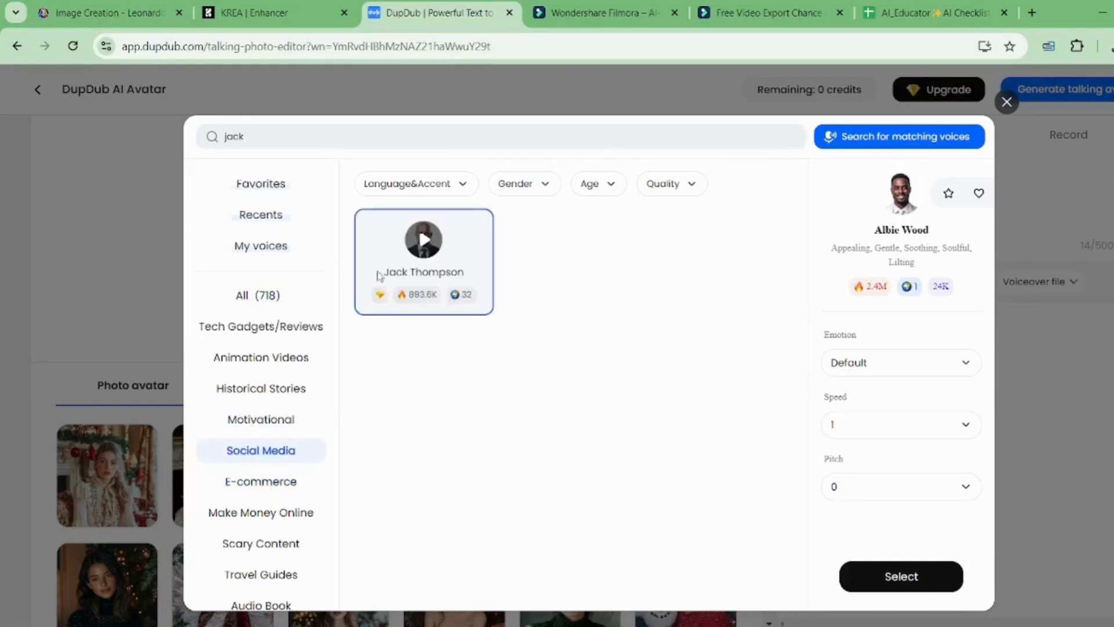
{"action": "left_click", "coordinate": [301, 131]}
{"action": "key", "text": "BackSpace"}
{"action": "key", "text": "BackSpace"}
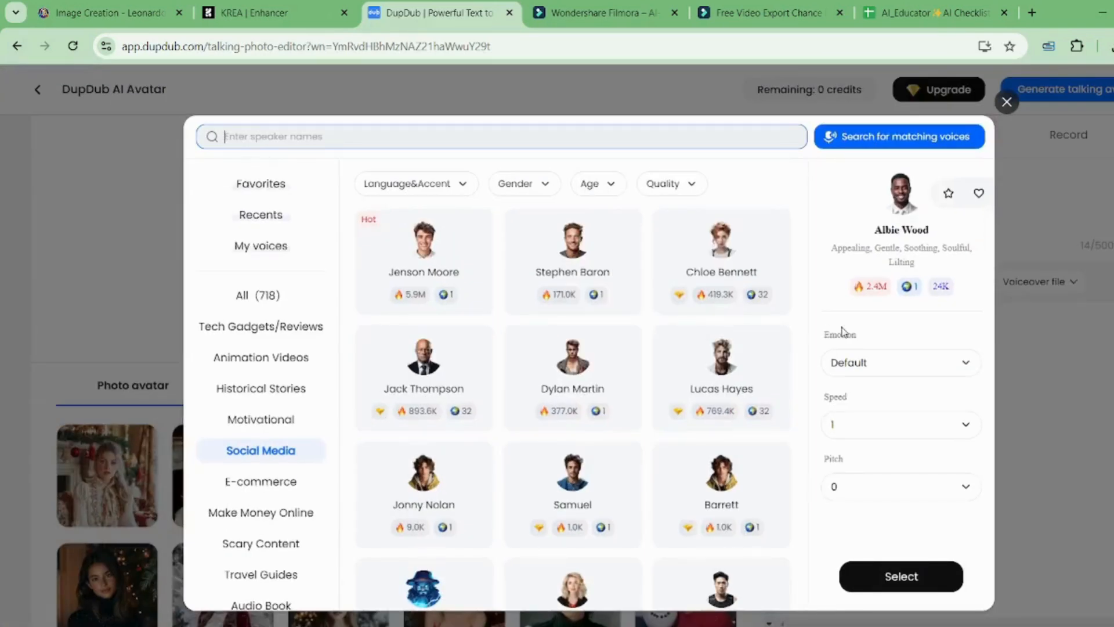
Step: Preview the Dylan Martin, Jonny Nolan, Javier and Hans Social Media voices
{"action": "left_click", "coordinate": [573, 366]}
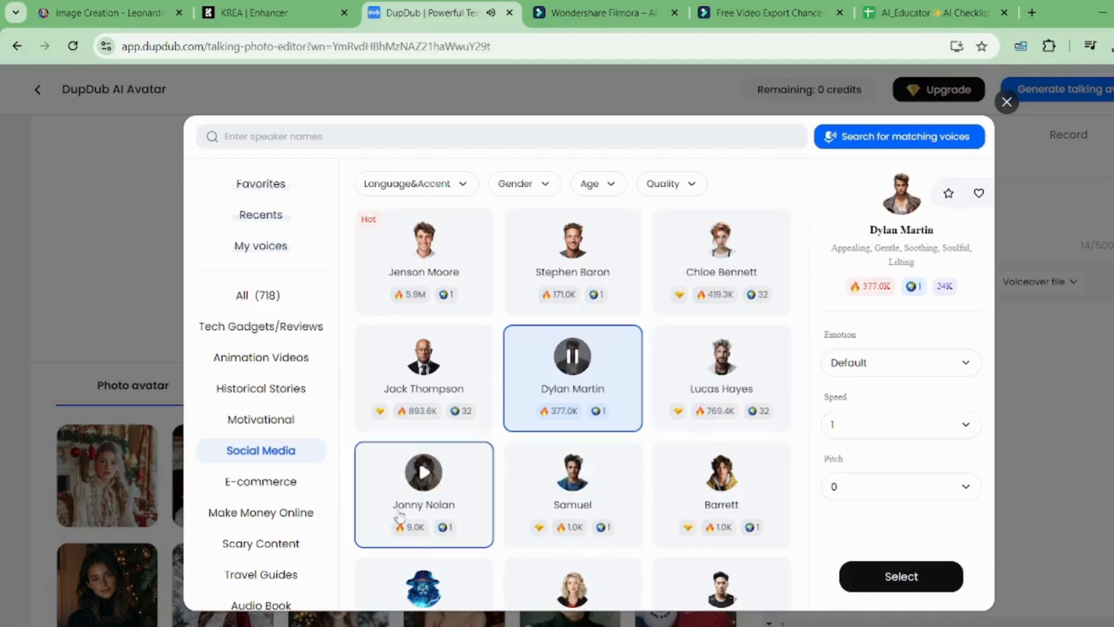
{"action": "left_click", "coordinate": [424, 471]}
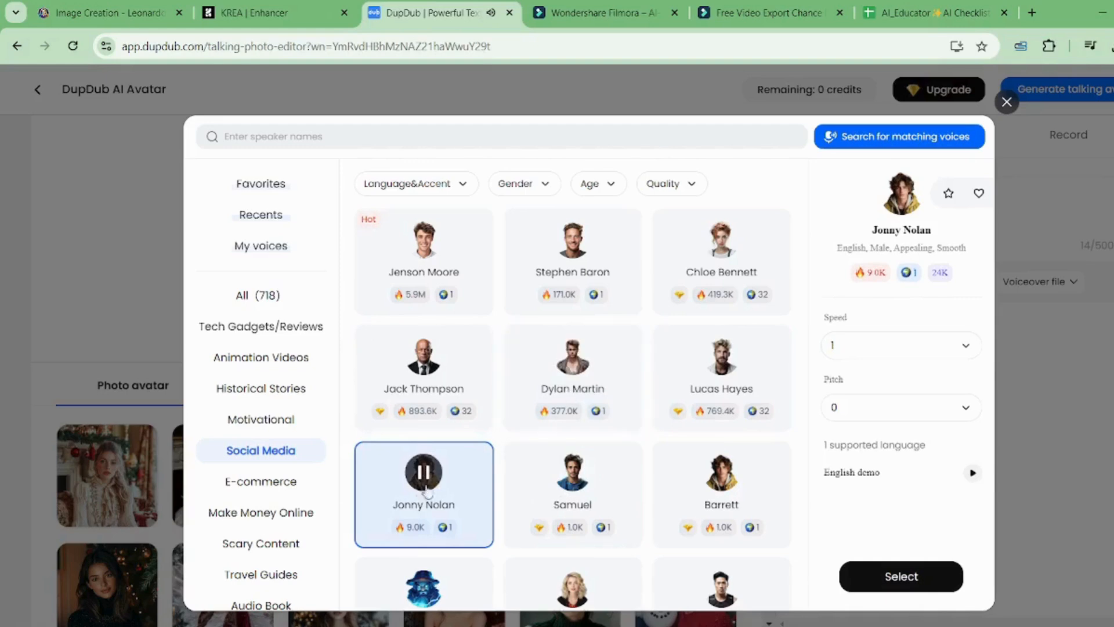
{"action": "scroll", "coordinate": [740, 424], "scroll_direction": "down", "scroll_amount": 3}
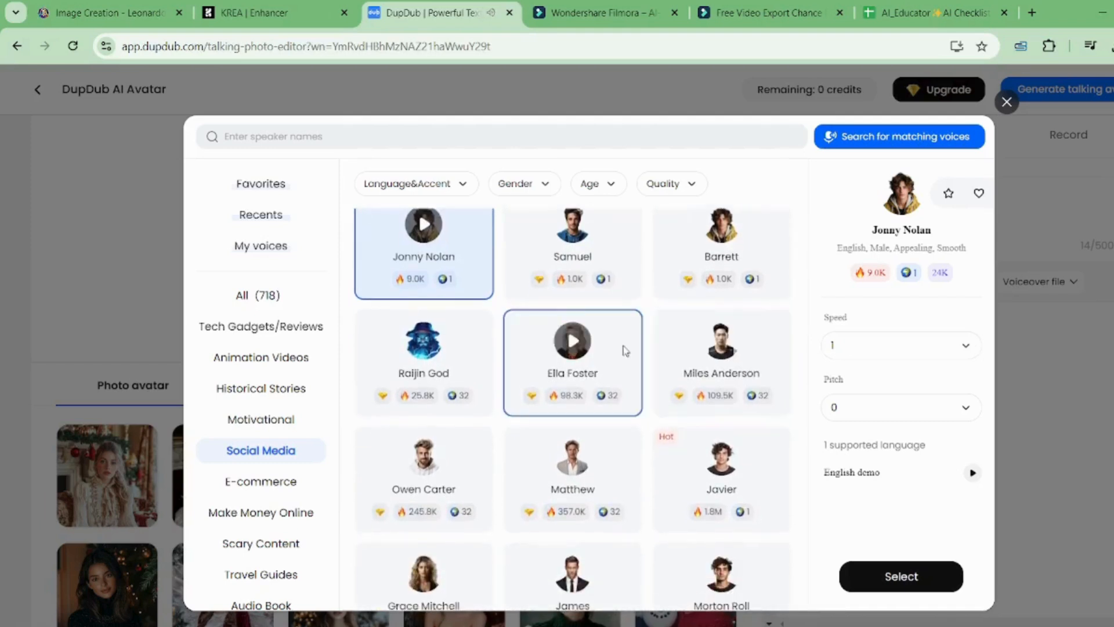
{"action": "left_click", "coordinate": [721, 458]}
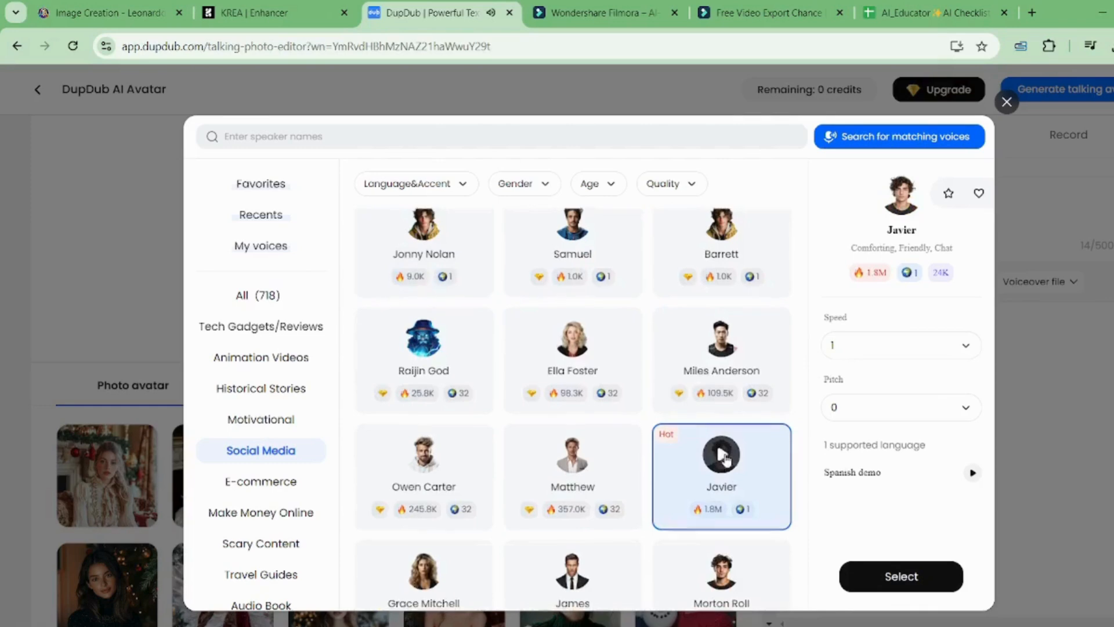
{"action": "scroll", "coordinate": [724, 459], "scroll_direction": "down", "scroll_amount": 4}
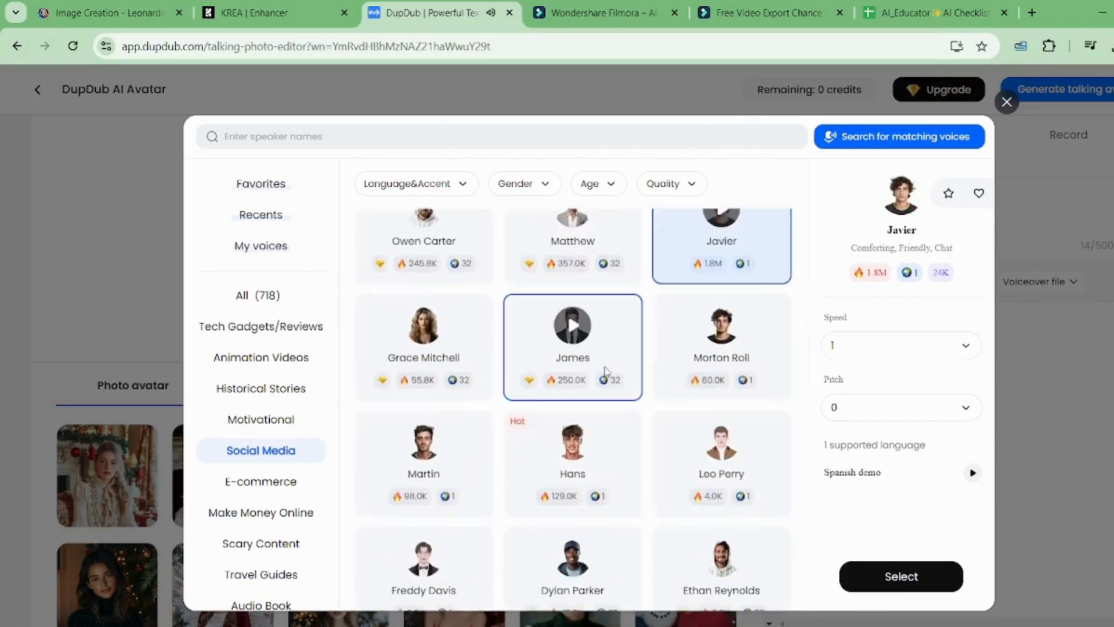
{"action": "left_click", "coordinate": [573, 447]}
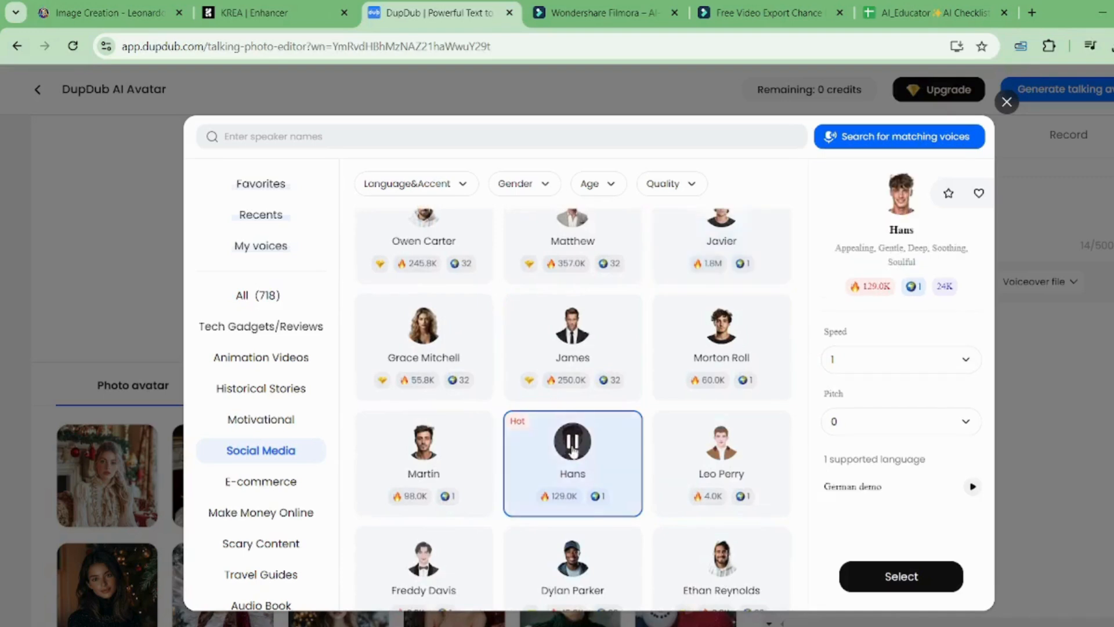
{"action": "left_click", "coordinate": [573, 450]}
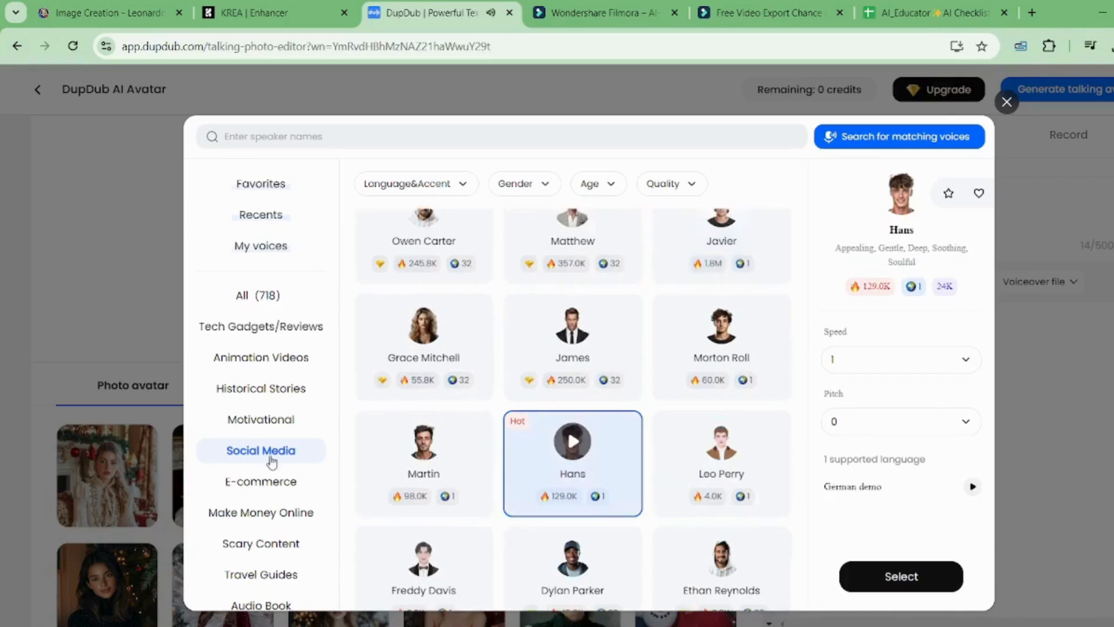
{"action": "left_click", "coordinate": [455, 183]}
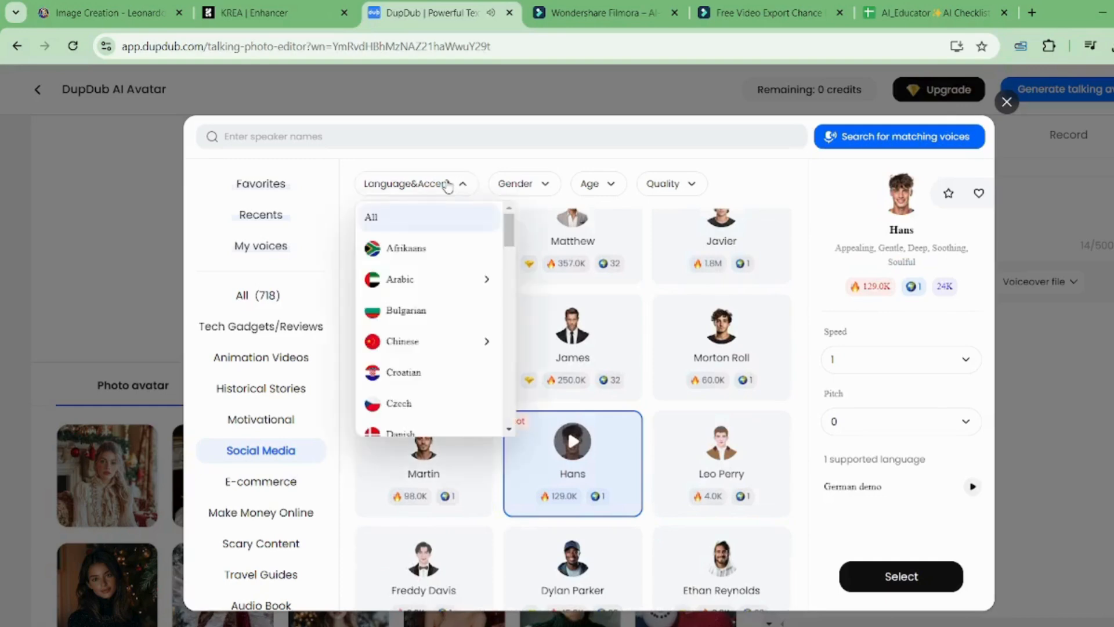
Step: Filter the voice list to Male gender and Standard quality
{"action": "left_click", "coordinate": [539, 184]}
{"action": "left_click", "coordinate": [522, 251]}
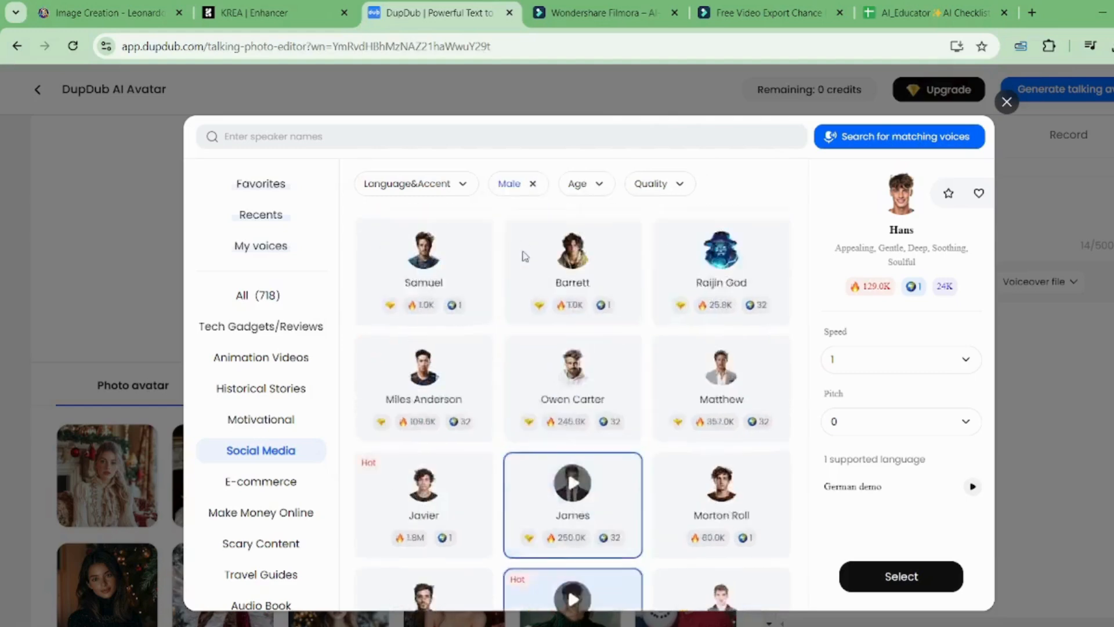
{"action": "left_click", "coordinate": [608, 185]}
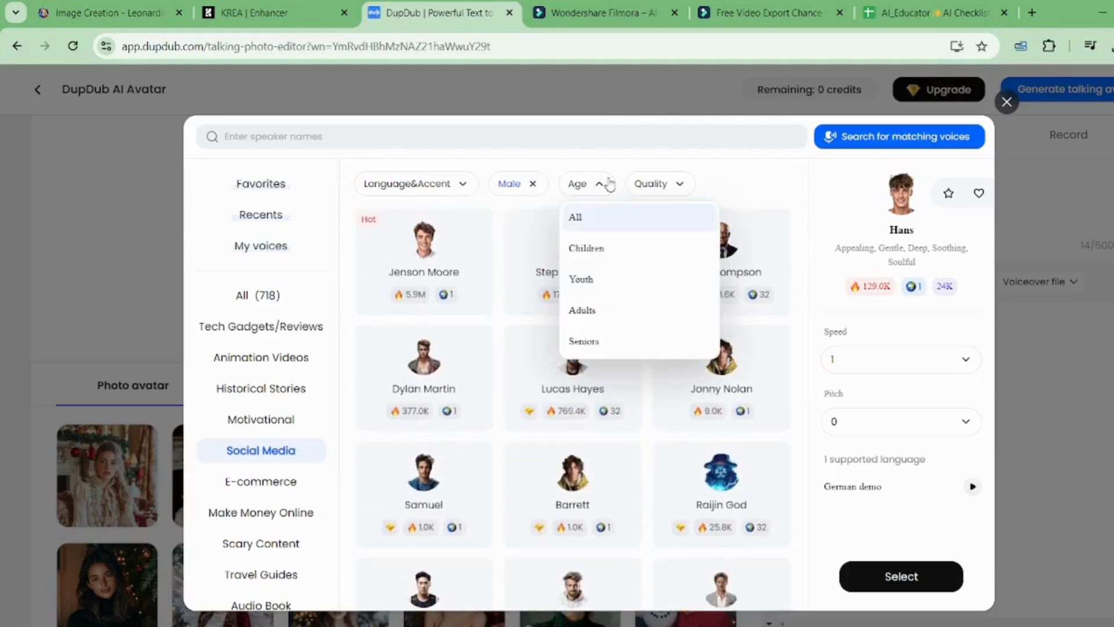
{"action": "left_click", "coordinate": [684, 185]}
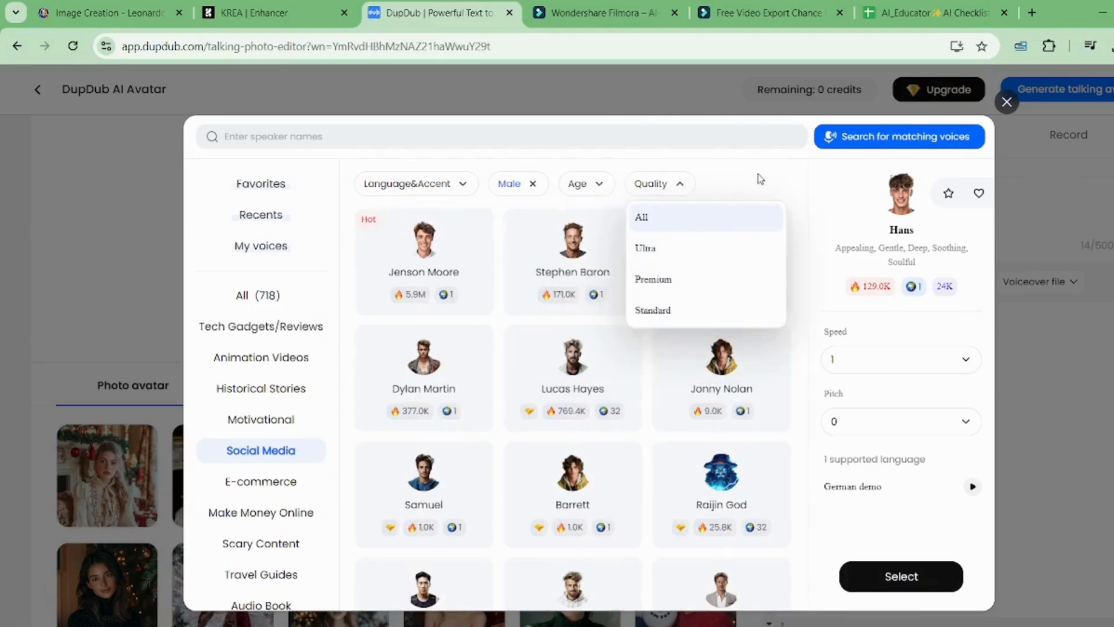
{"action": "left_click", "coordinate": [653, 313]}
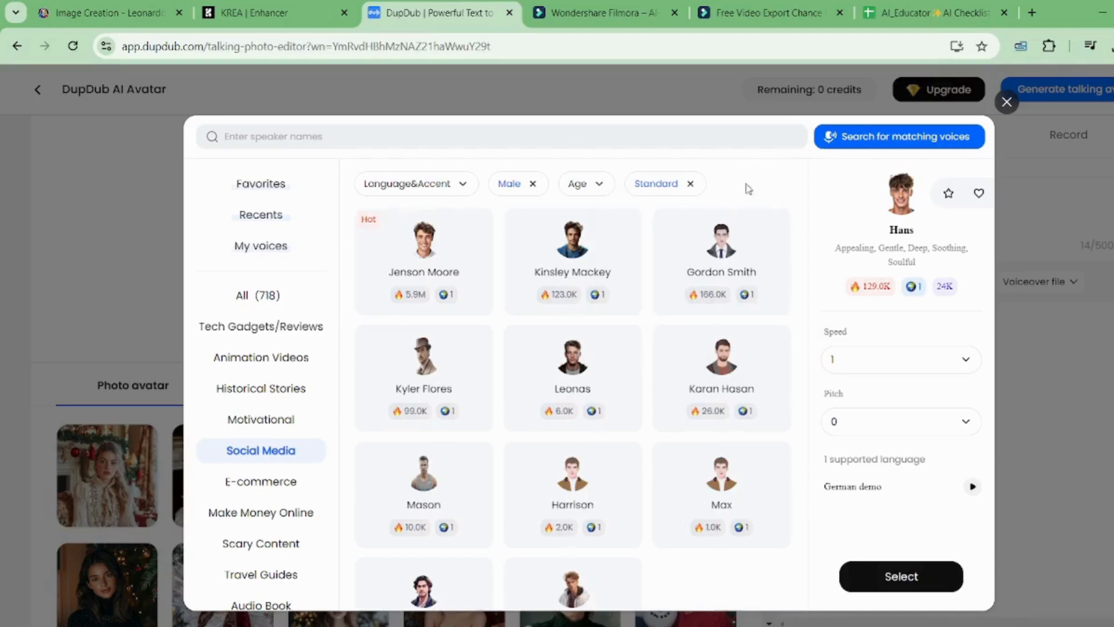
Step: Preview the Kyler Flores and Harvey voices, then show filtered voices from All categories
{"action": "left_click", "coordinate": [416, 377]}
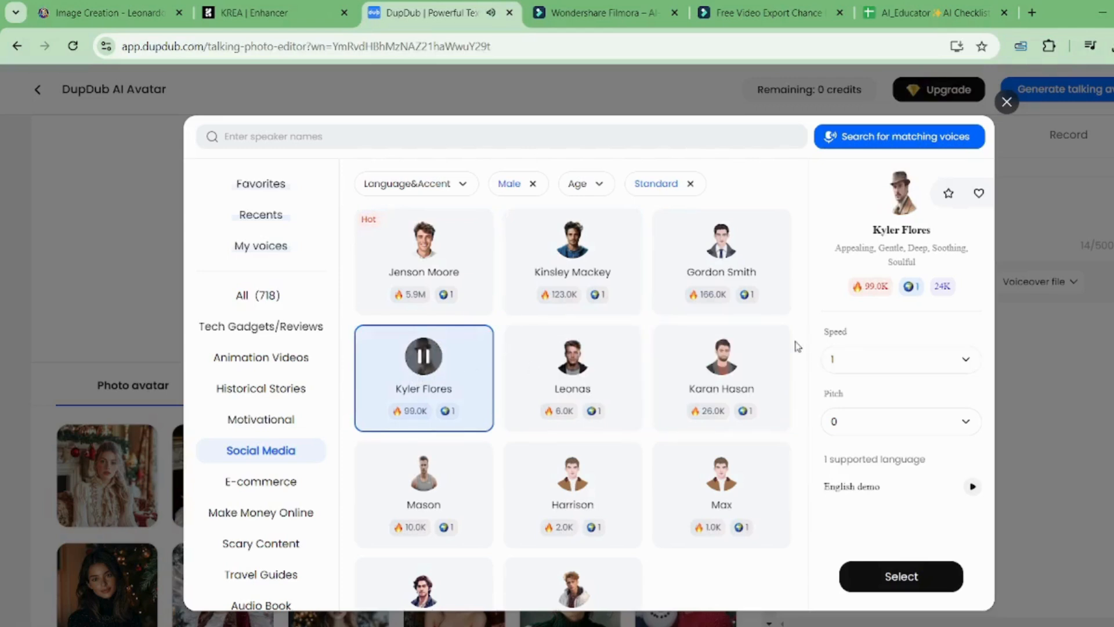
{"action": "scroll", "coordinate": [796, 346], "scroll_direction": "down", "scroll_amount": 1}
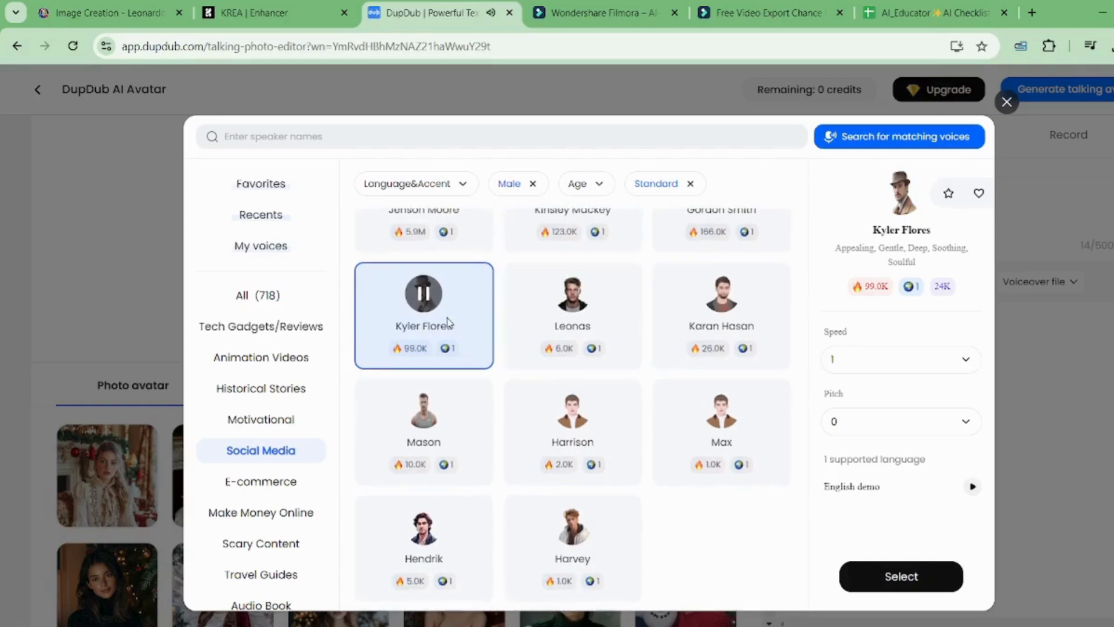
{"action": "left_click", "coordinate": [424, 295]}
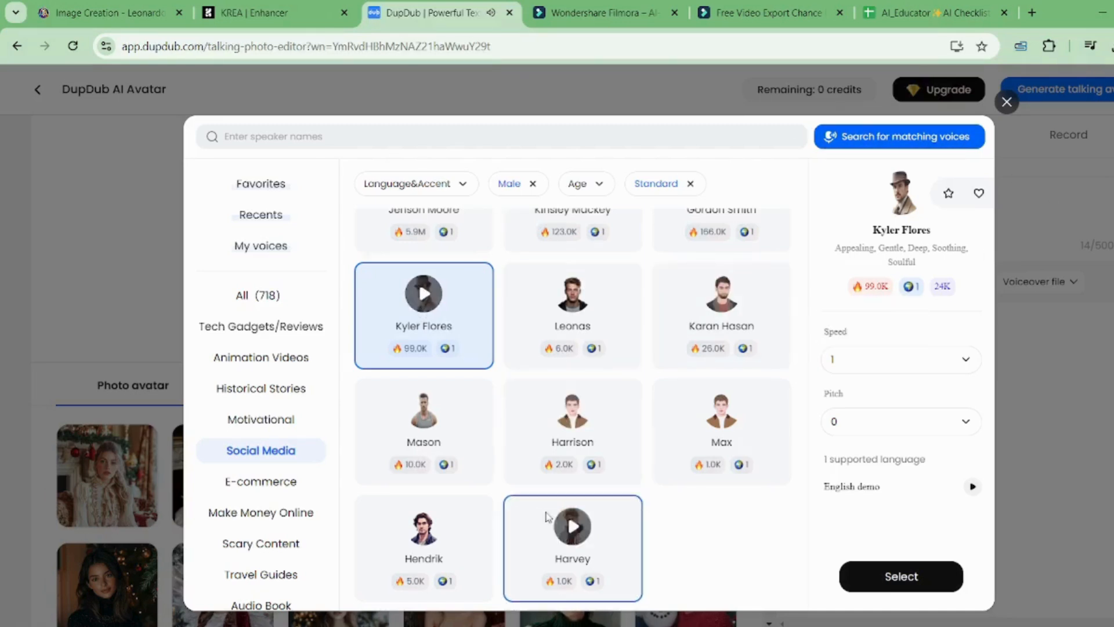
{"action": "left_click", "coordinate": [570, 528]}
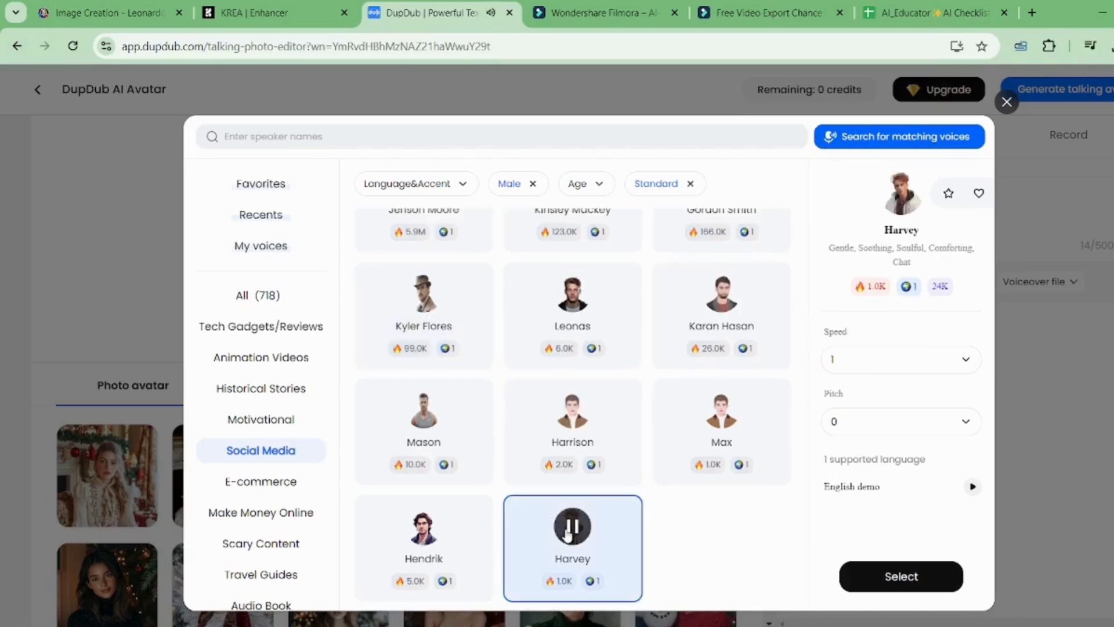
{"action": "left_click", "coordinate": [273, 299]}
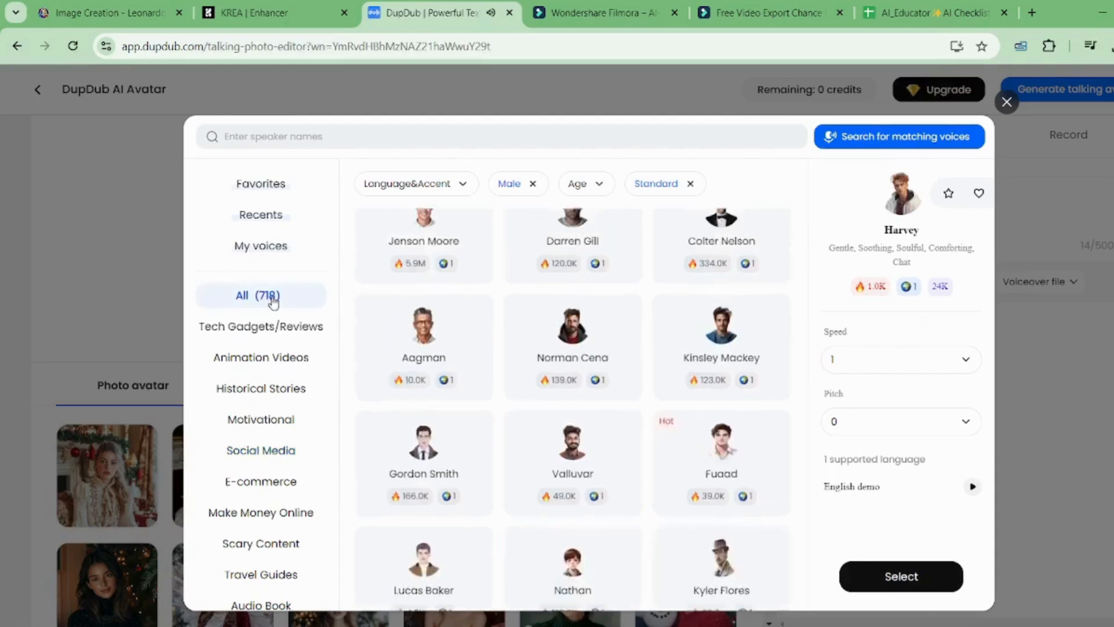
Step: Sample Rafiki, Jenson Moore and Colter Nelson in Animation Videos, then select Colter Nelson
{"action": "left_click", "coordinate": [279, 364]}
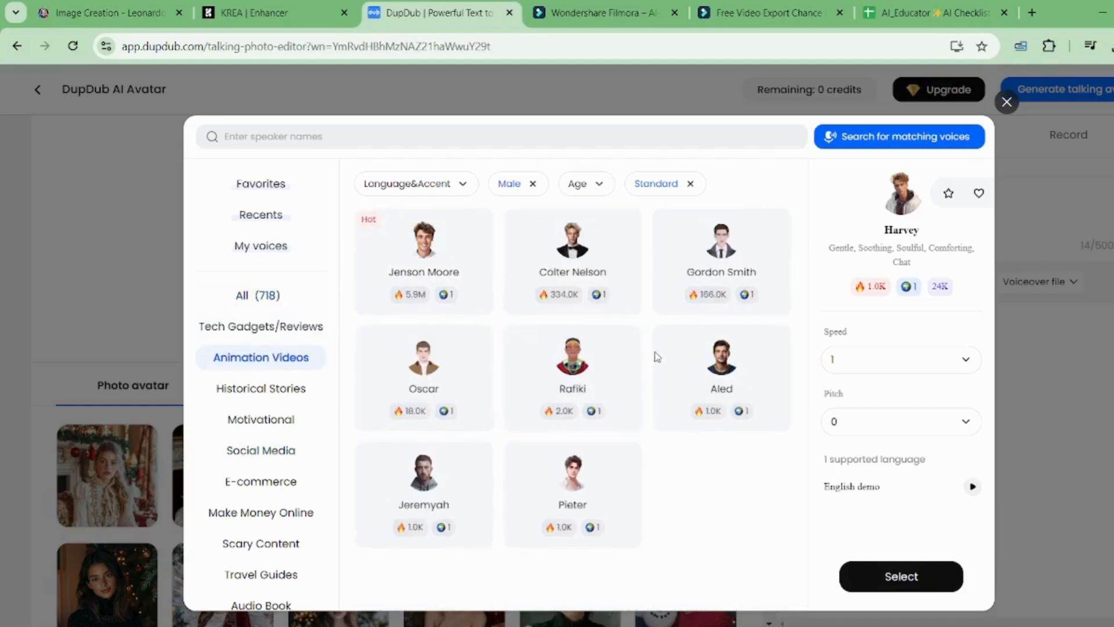
{"action": "left_click", "coordinate": [575, 388]}
{"action": "left_click", "coordinate": [574, 358]}
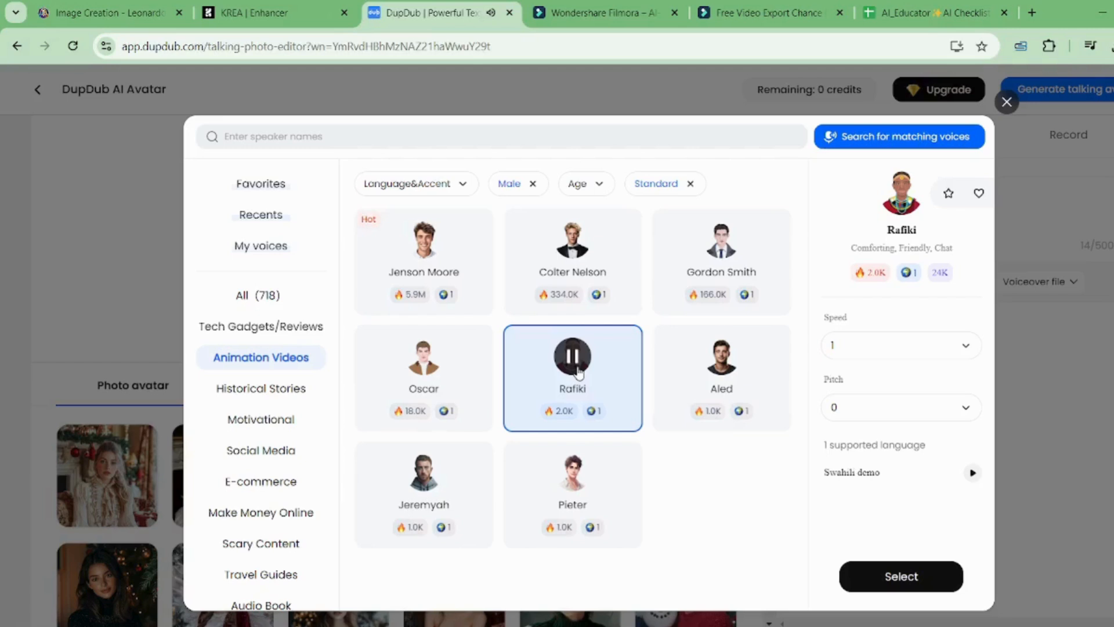
{"action": "left_click", "coordinate": [426, 250]}
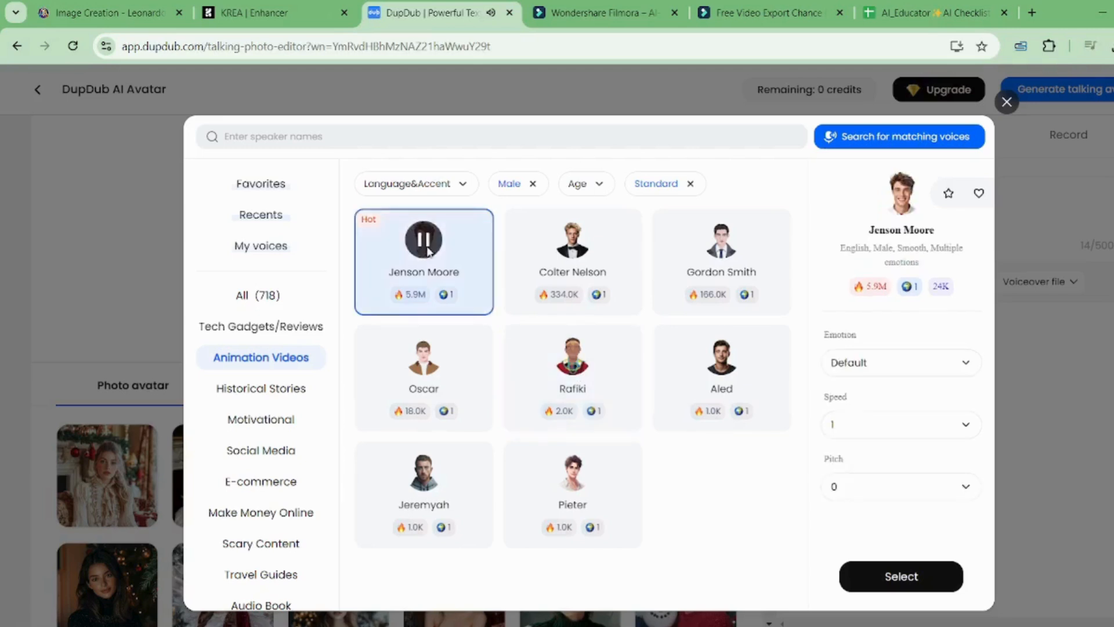
{"action": "left_click", "coordinate": [555, 249]}
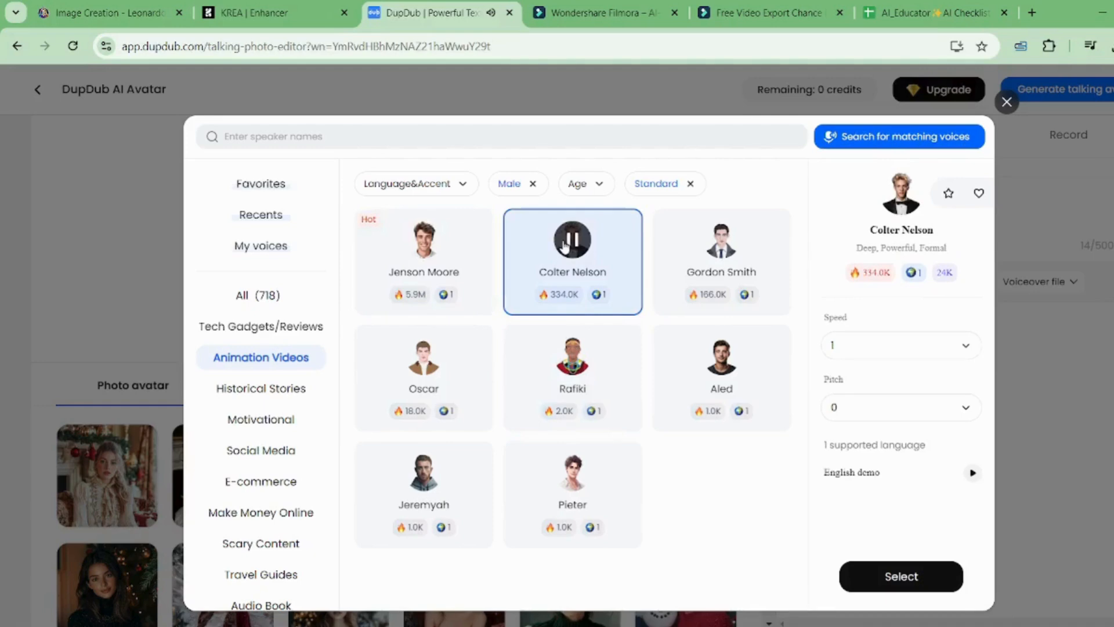
{"action": "left_click", "coordinate": [565, 243]}
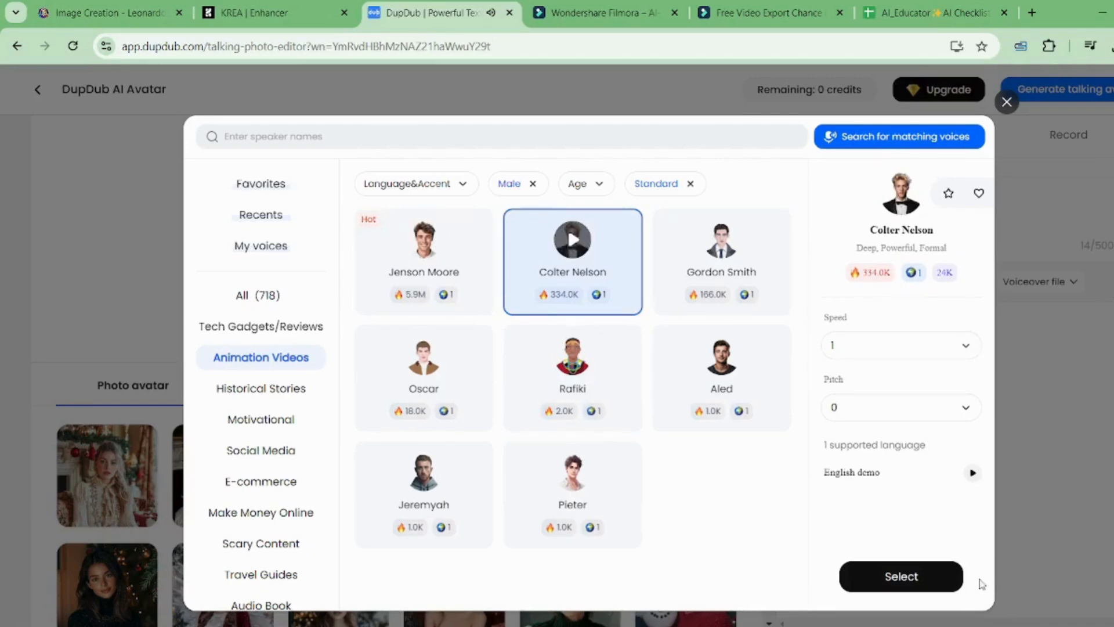
{"action": "left_click", "coordinate": [924, 573]}
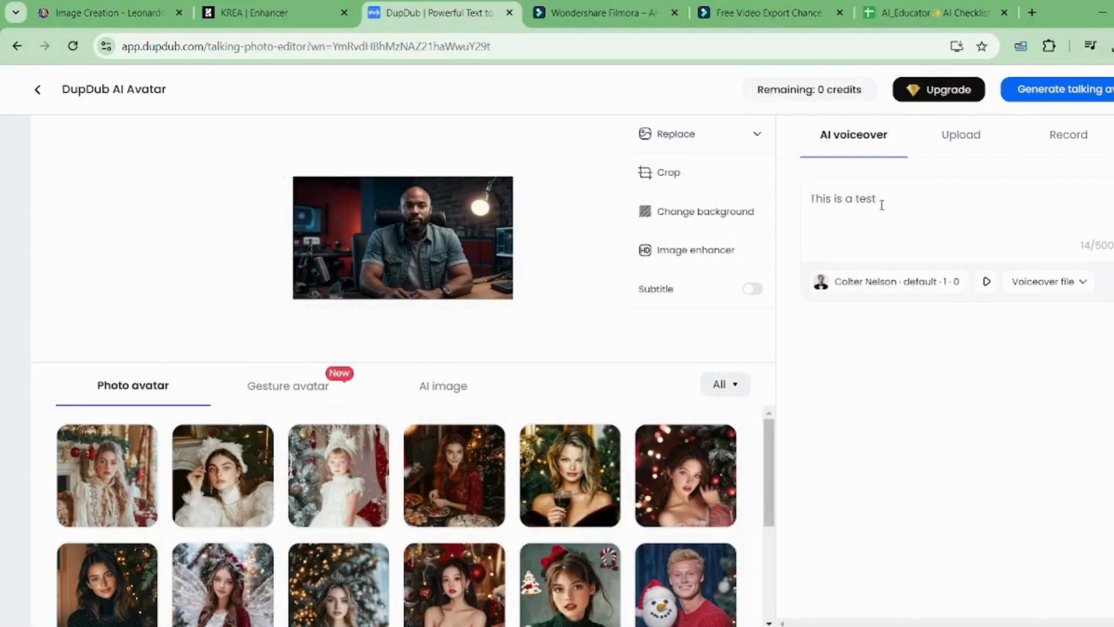
Step: Play a preview of 'This is a test' spoken by Colter Nelson
{"action": "left_click", "coordinate": [982, 296]}
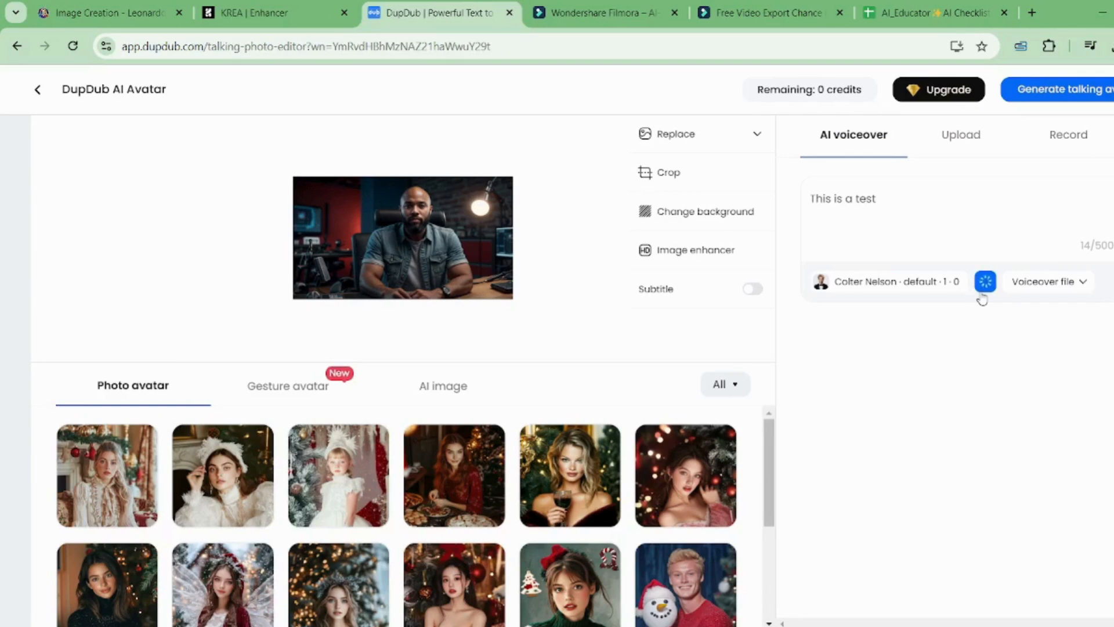